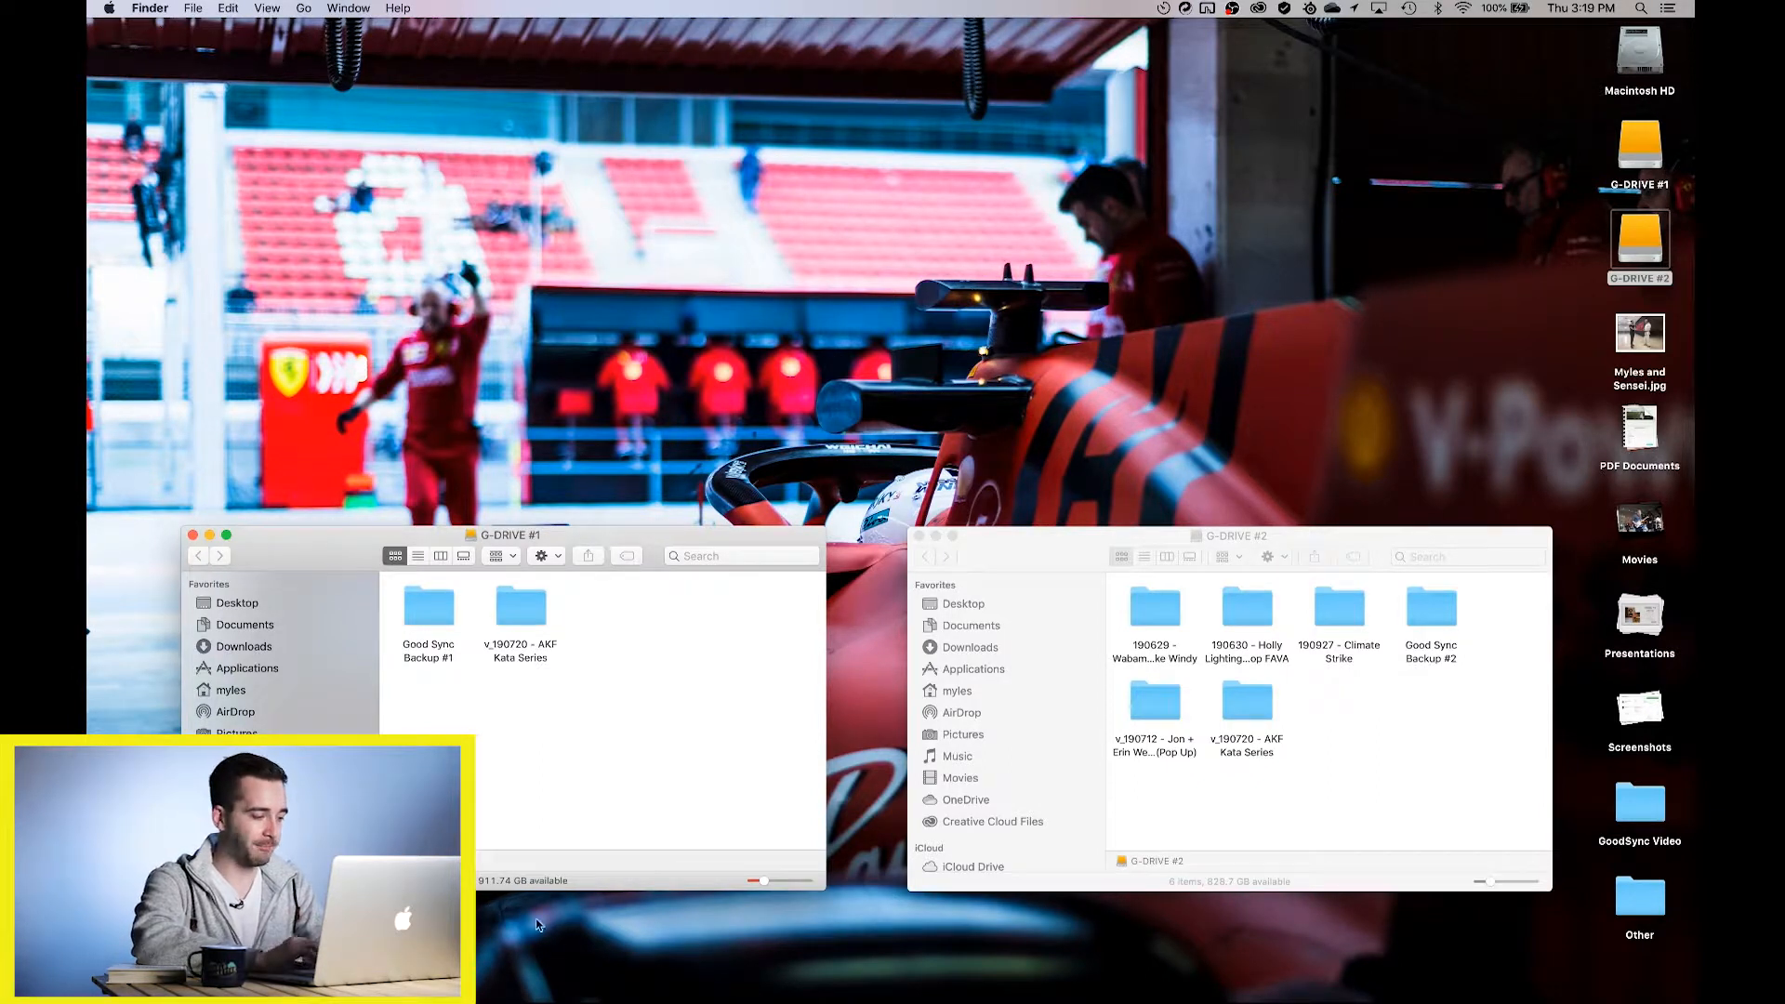
Open GoodSync and reposition the G-DRIVE #1 and G-DRIVE #2 Finder windows below its main window
mouse_move(485, 999)
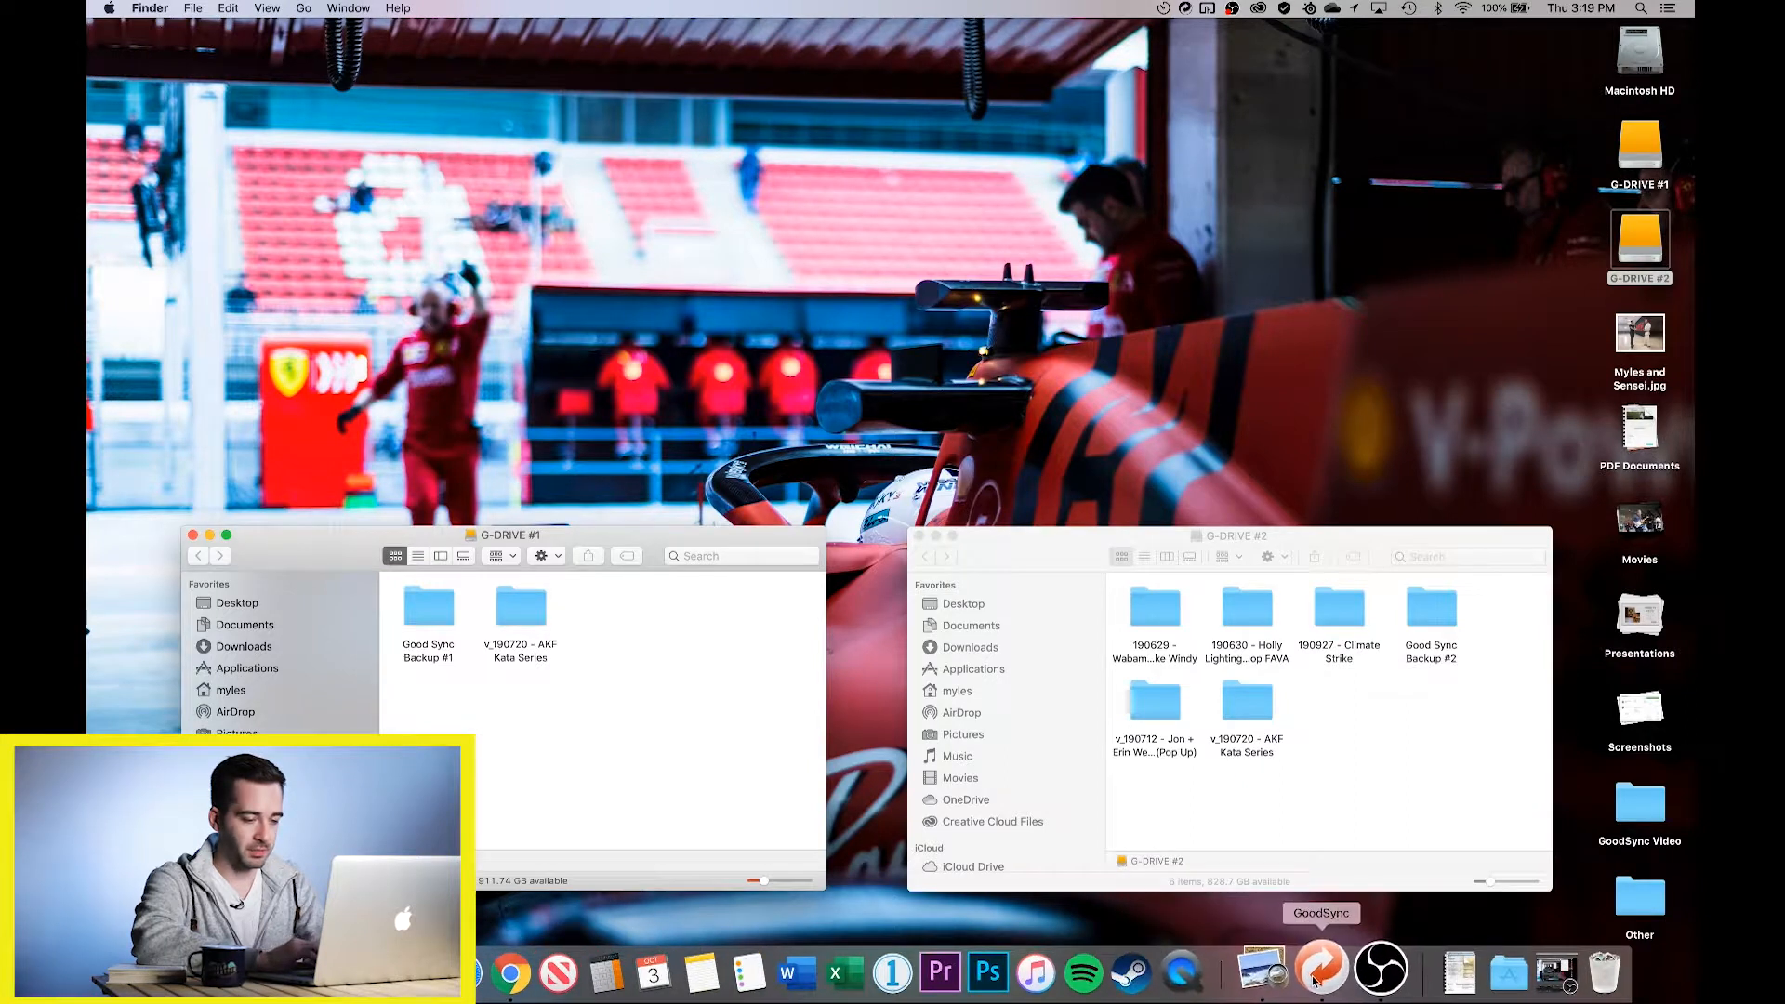
left_click(1317, 981)
left_click(778, 642)
left_click_drag(749, 535, 741, 583)
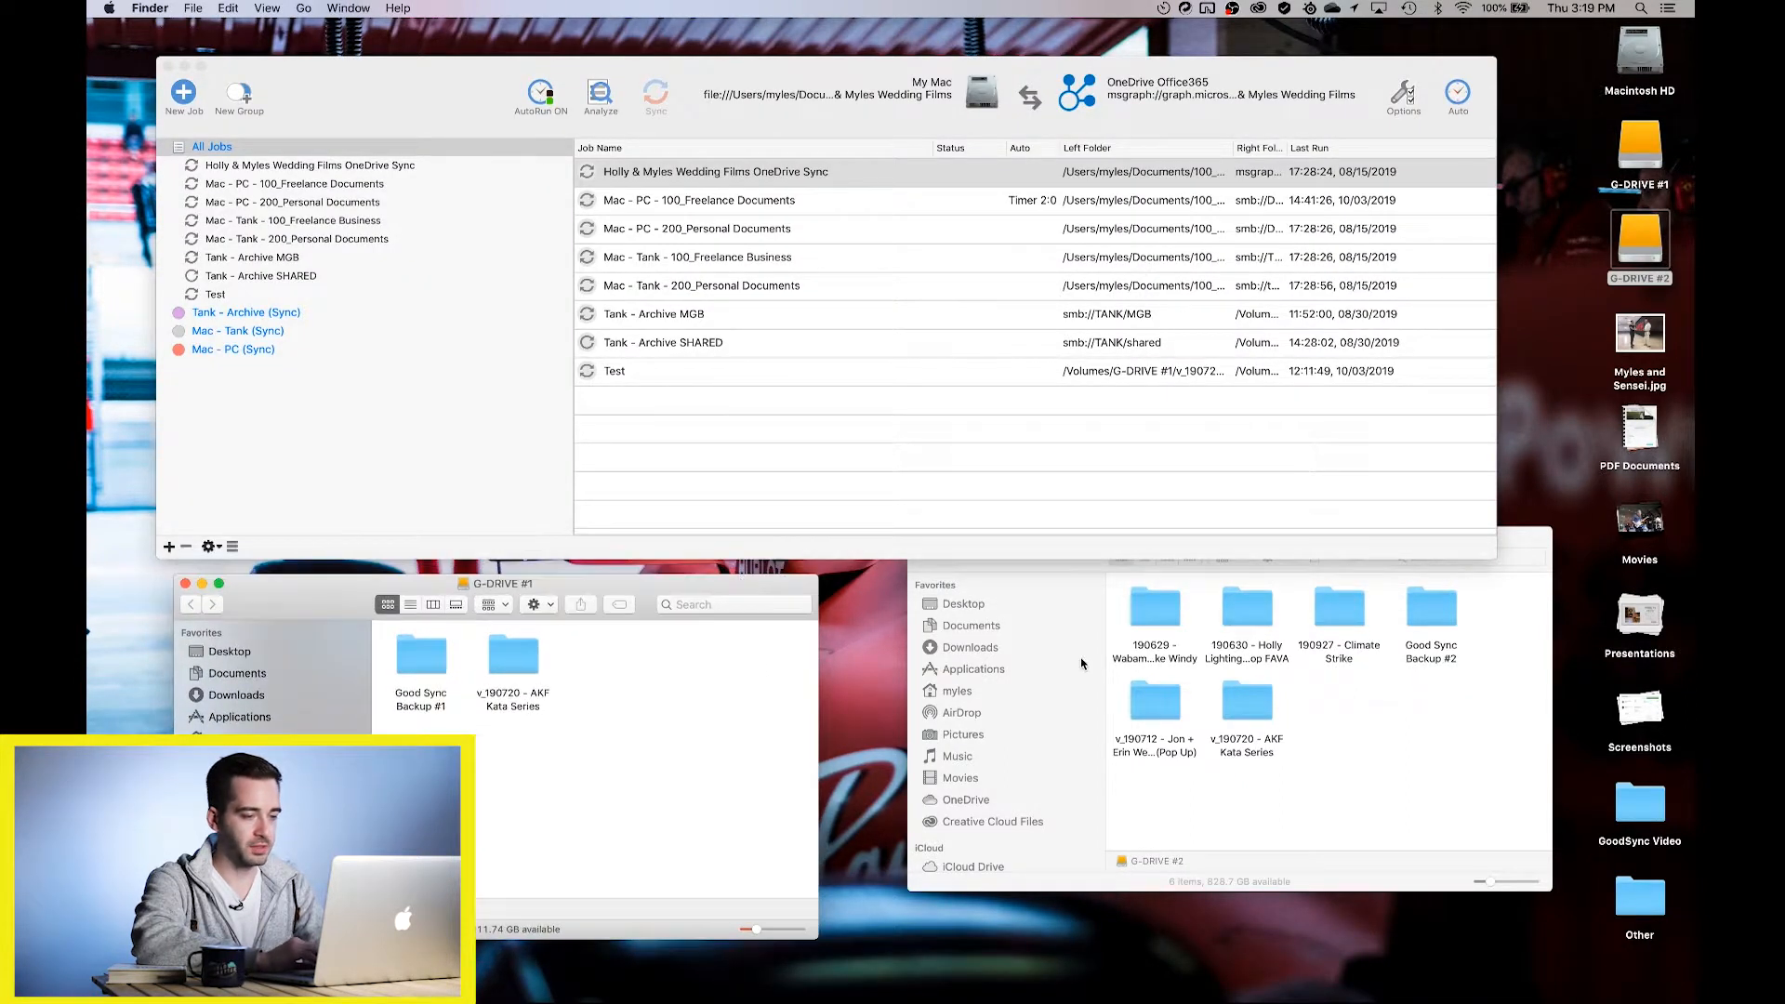
left_click(1127, 649)
left_click_drag(1054, 539, 1043, 584)
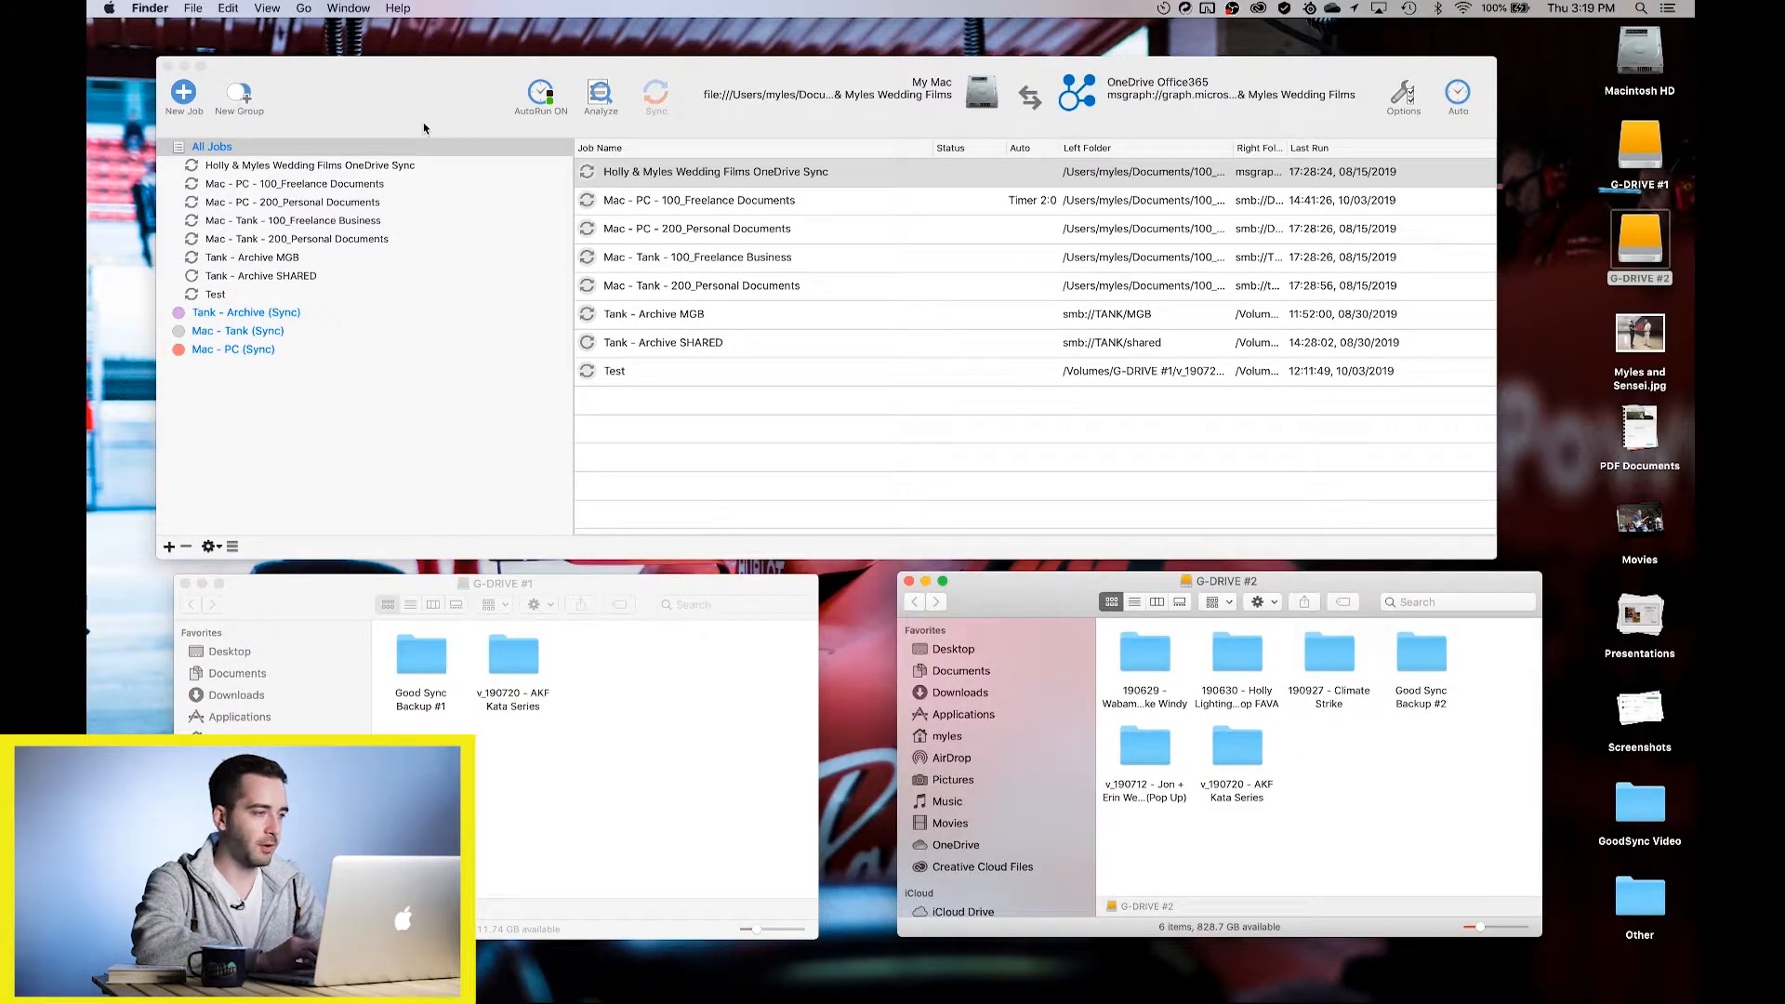
Collapse the All Jobs list in GoodSync and expand it again
left_click(410, 87)
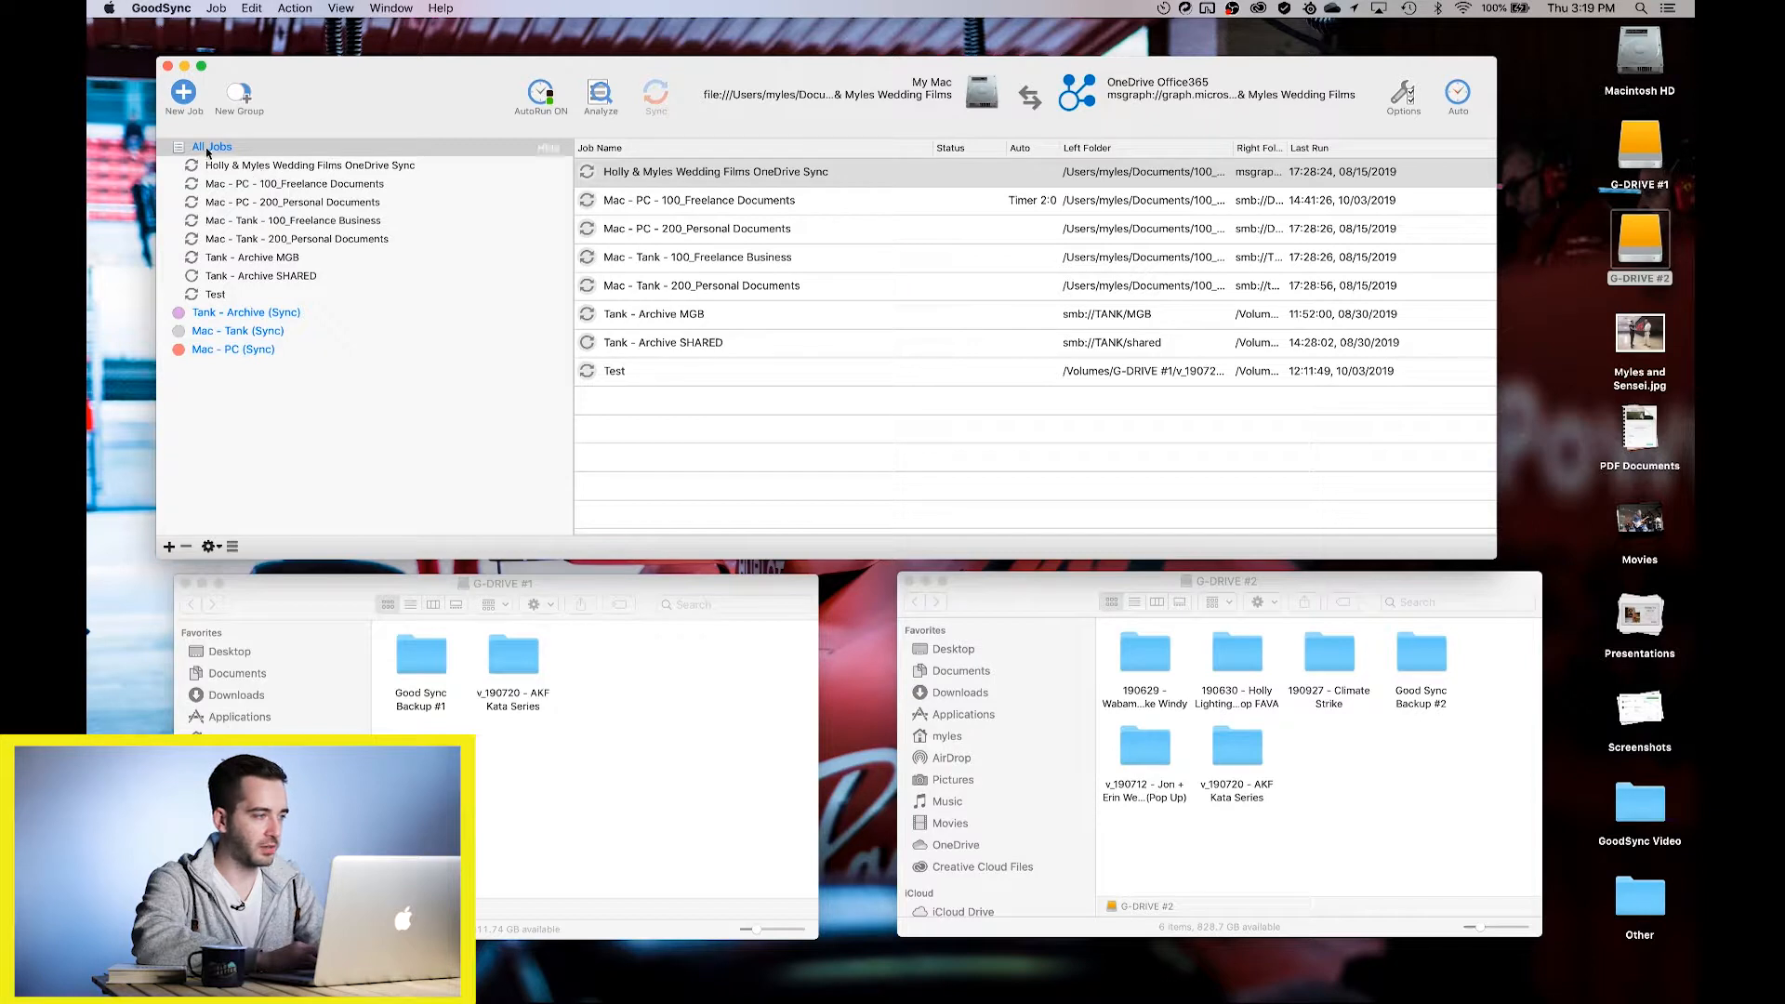
left_click(550, 148)
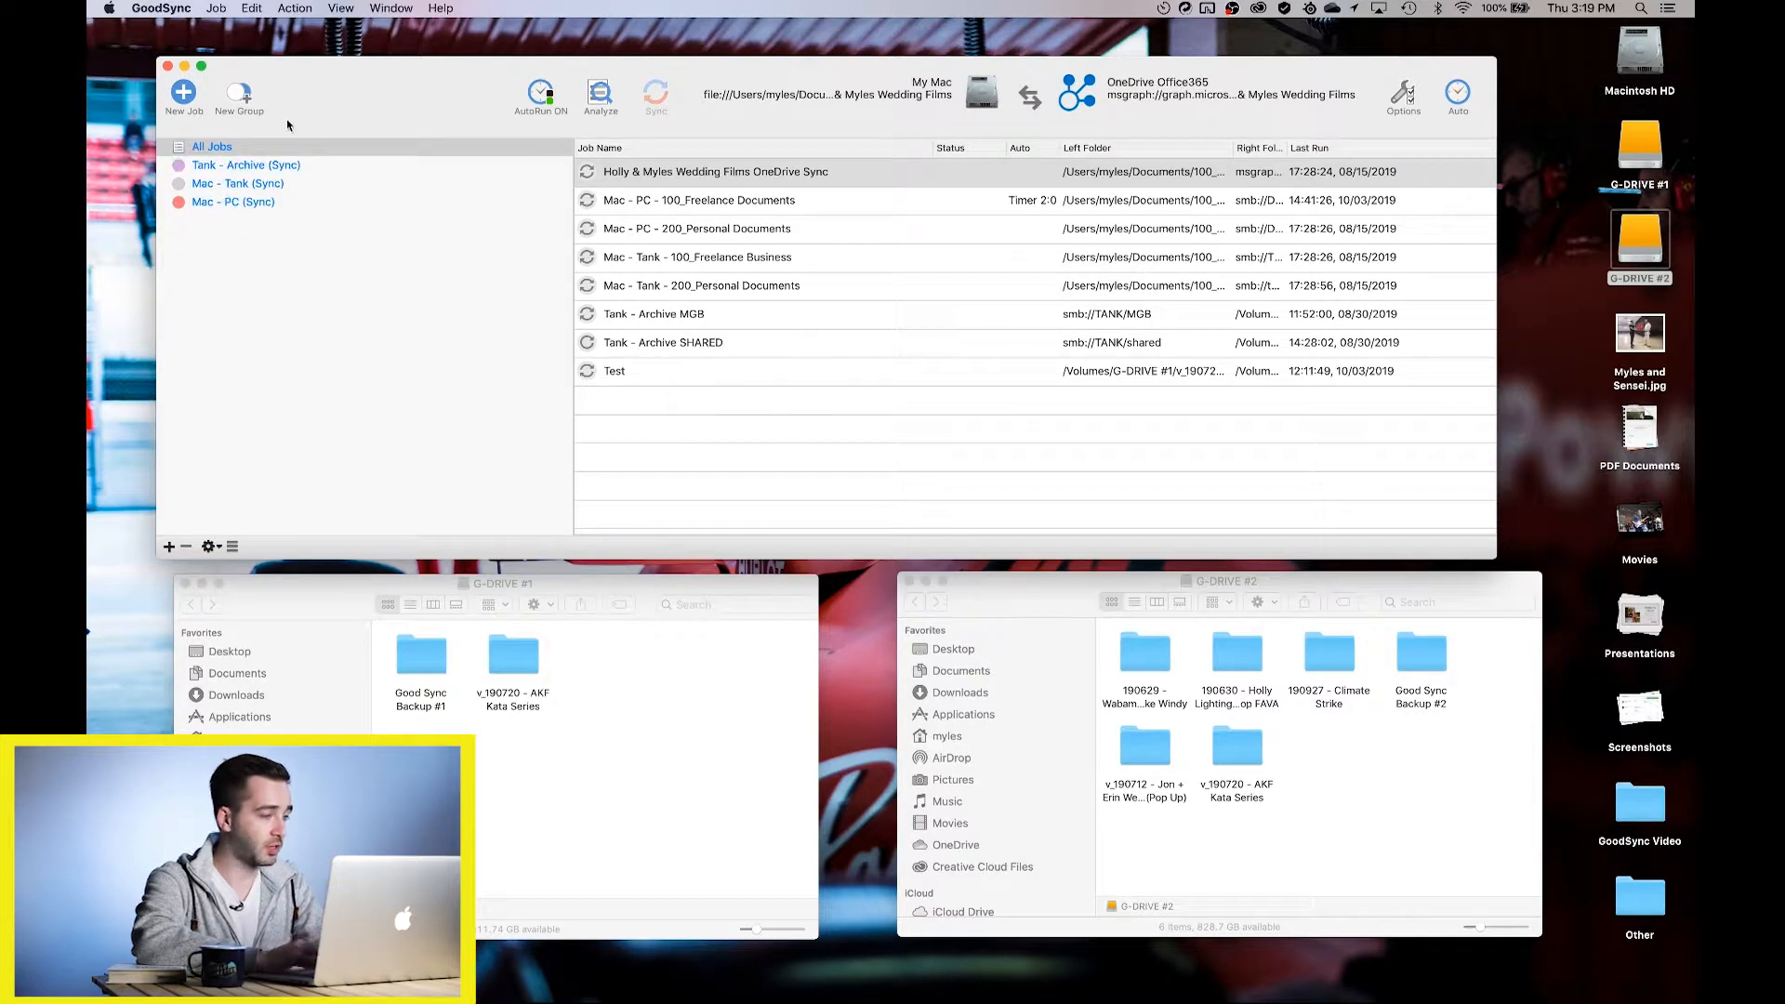
left_click(548, 148)
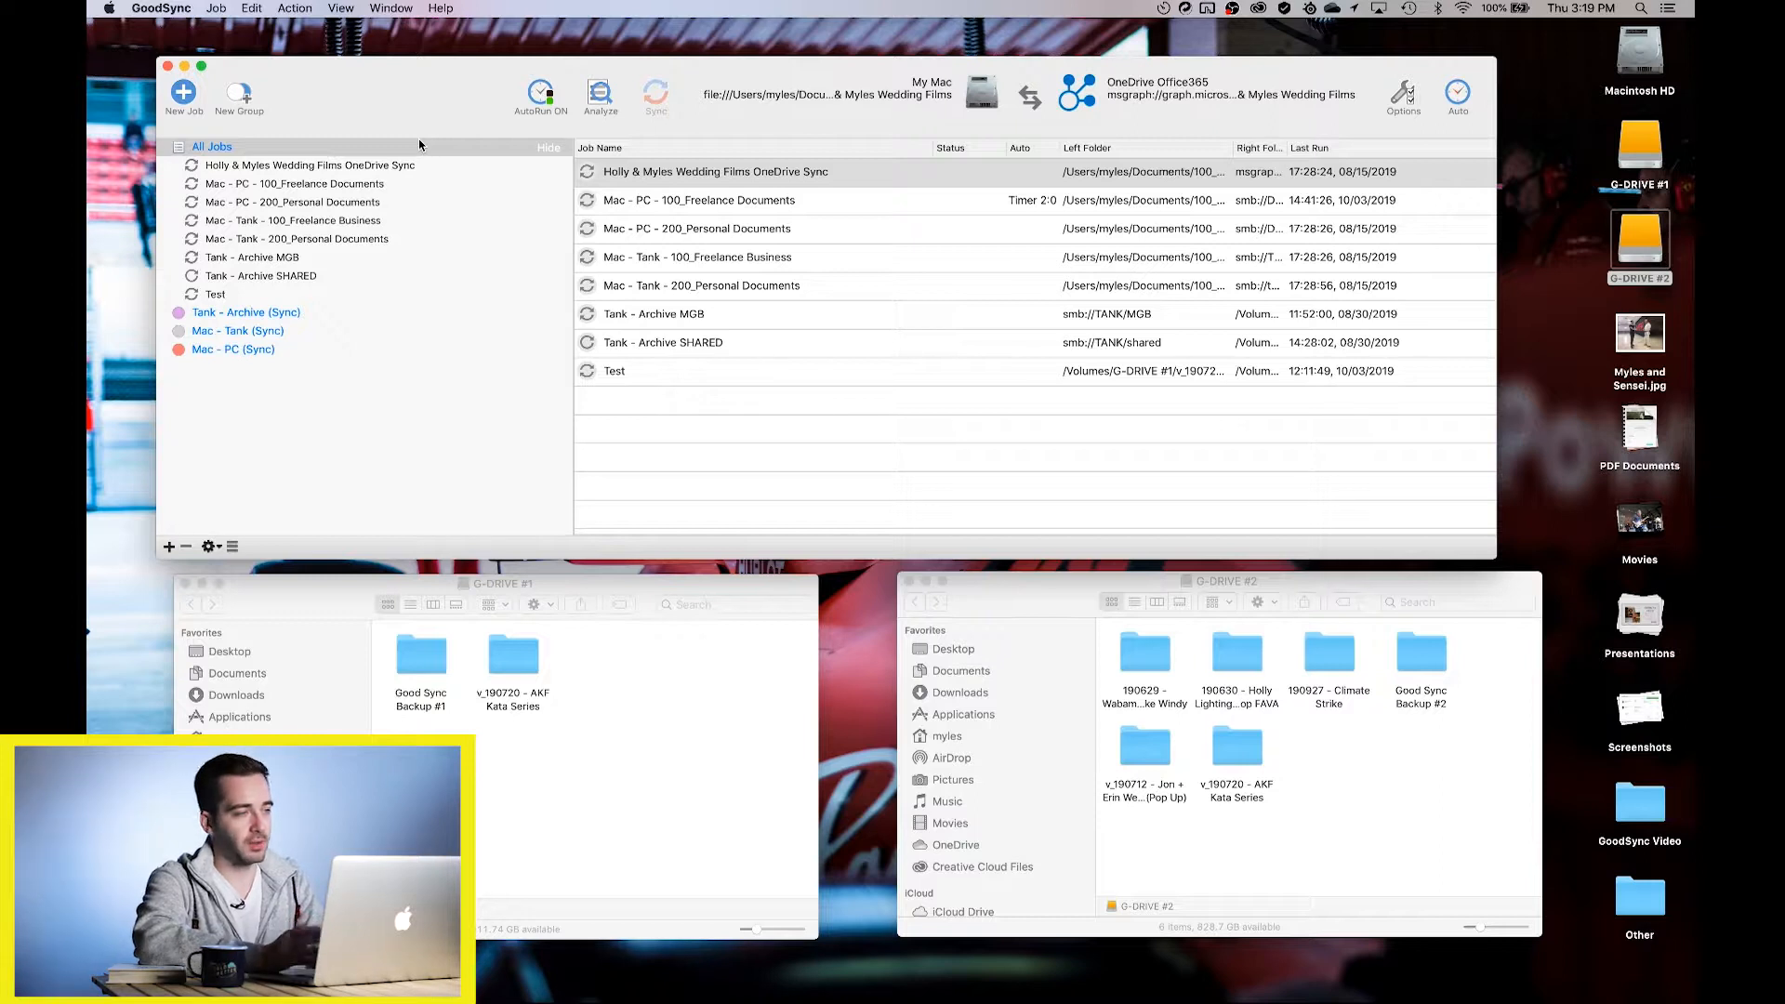
Create a new one-way Backup job named "Good Sync Backup"
left_click(185, 94)
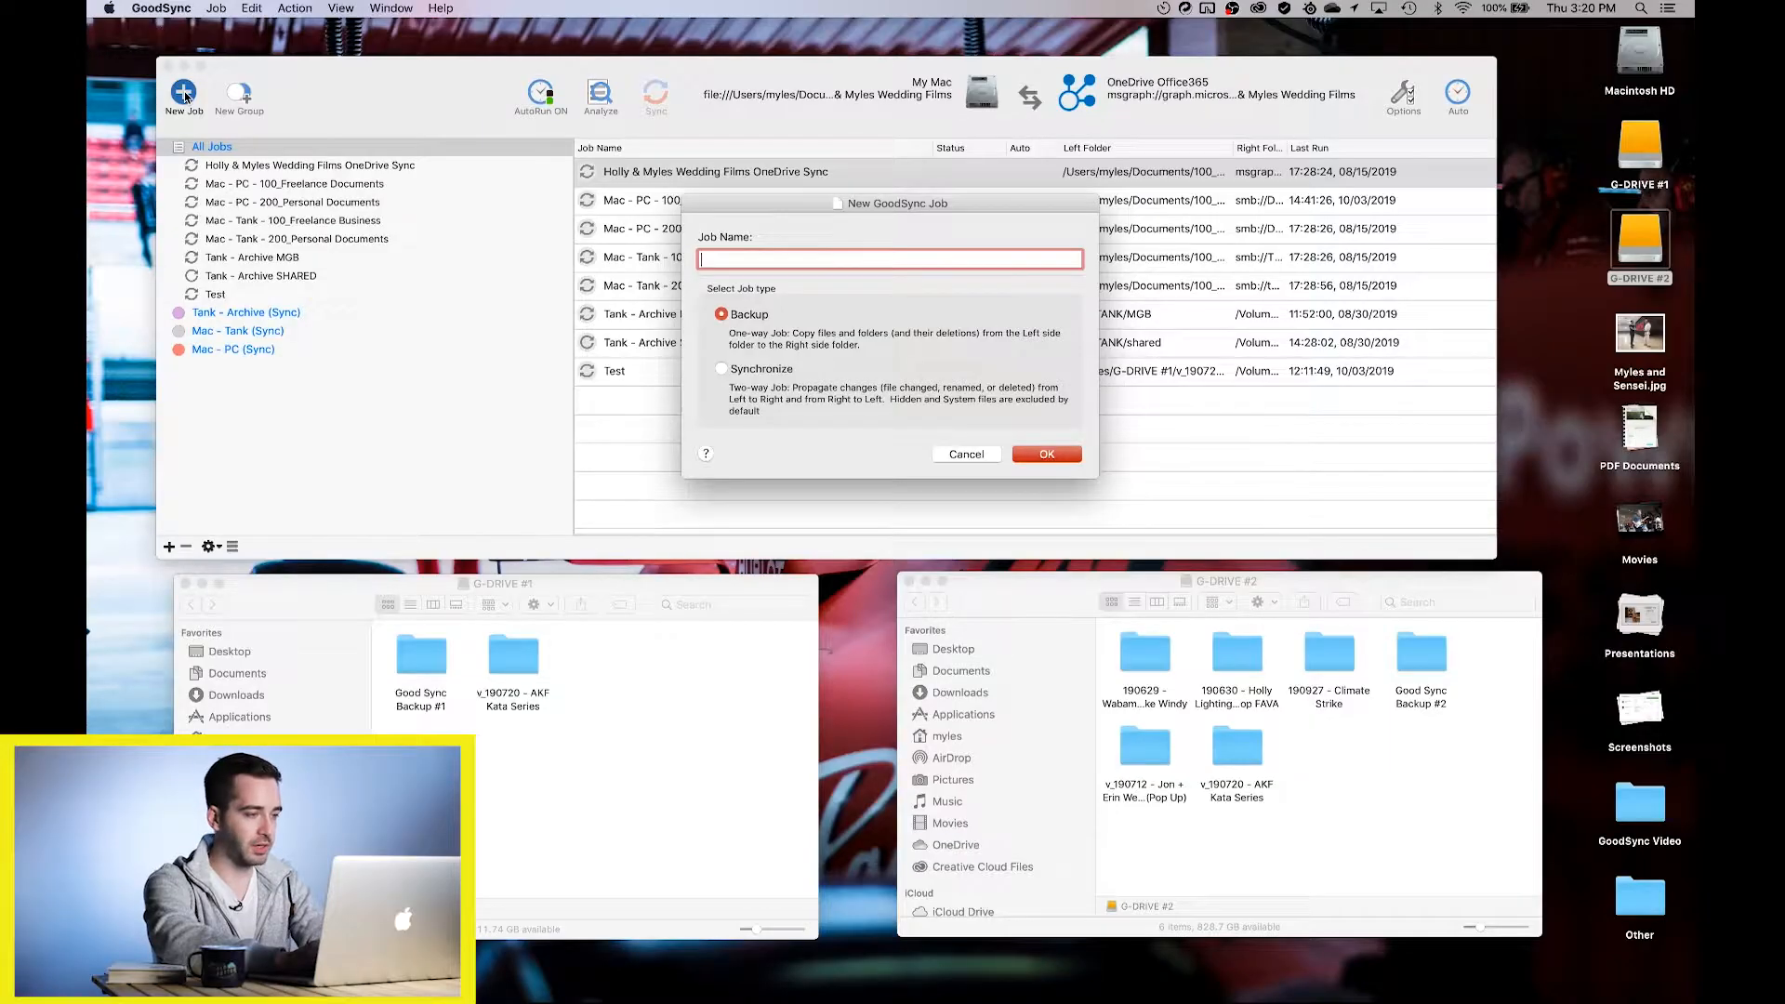
type("Good Sync Bacu")
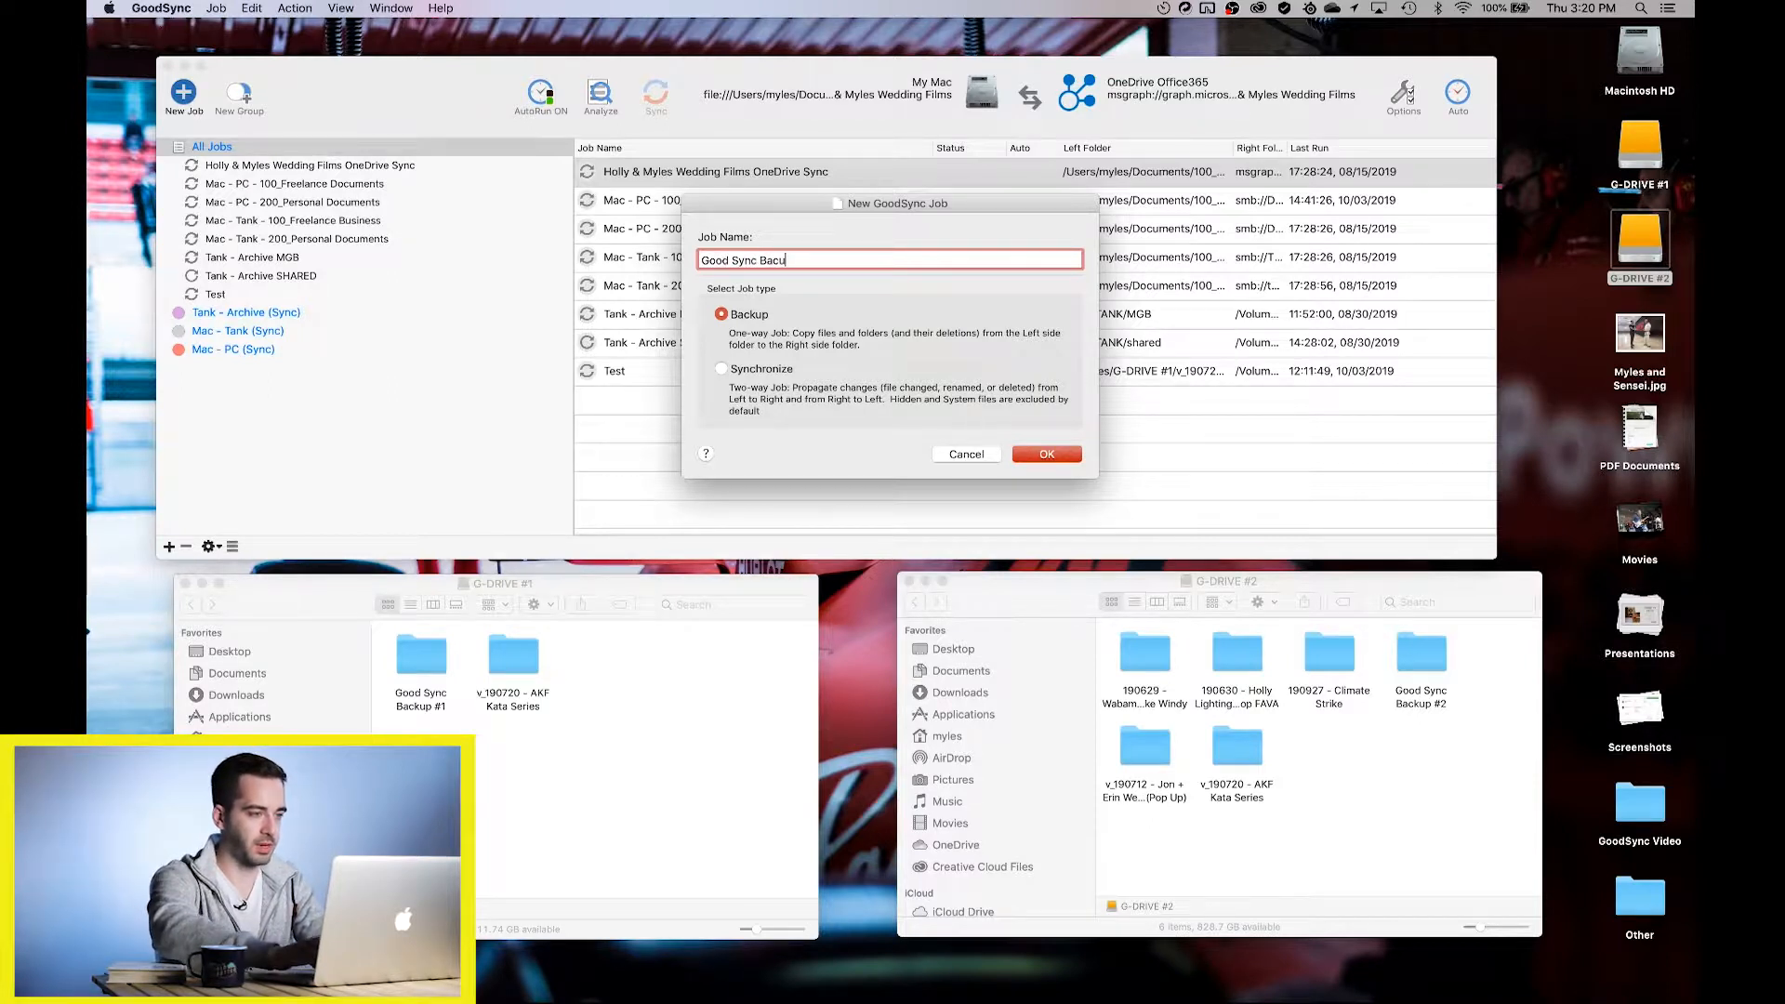
type("kkup")
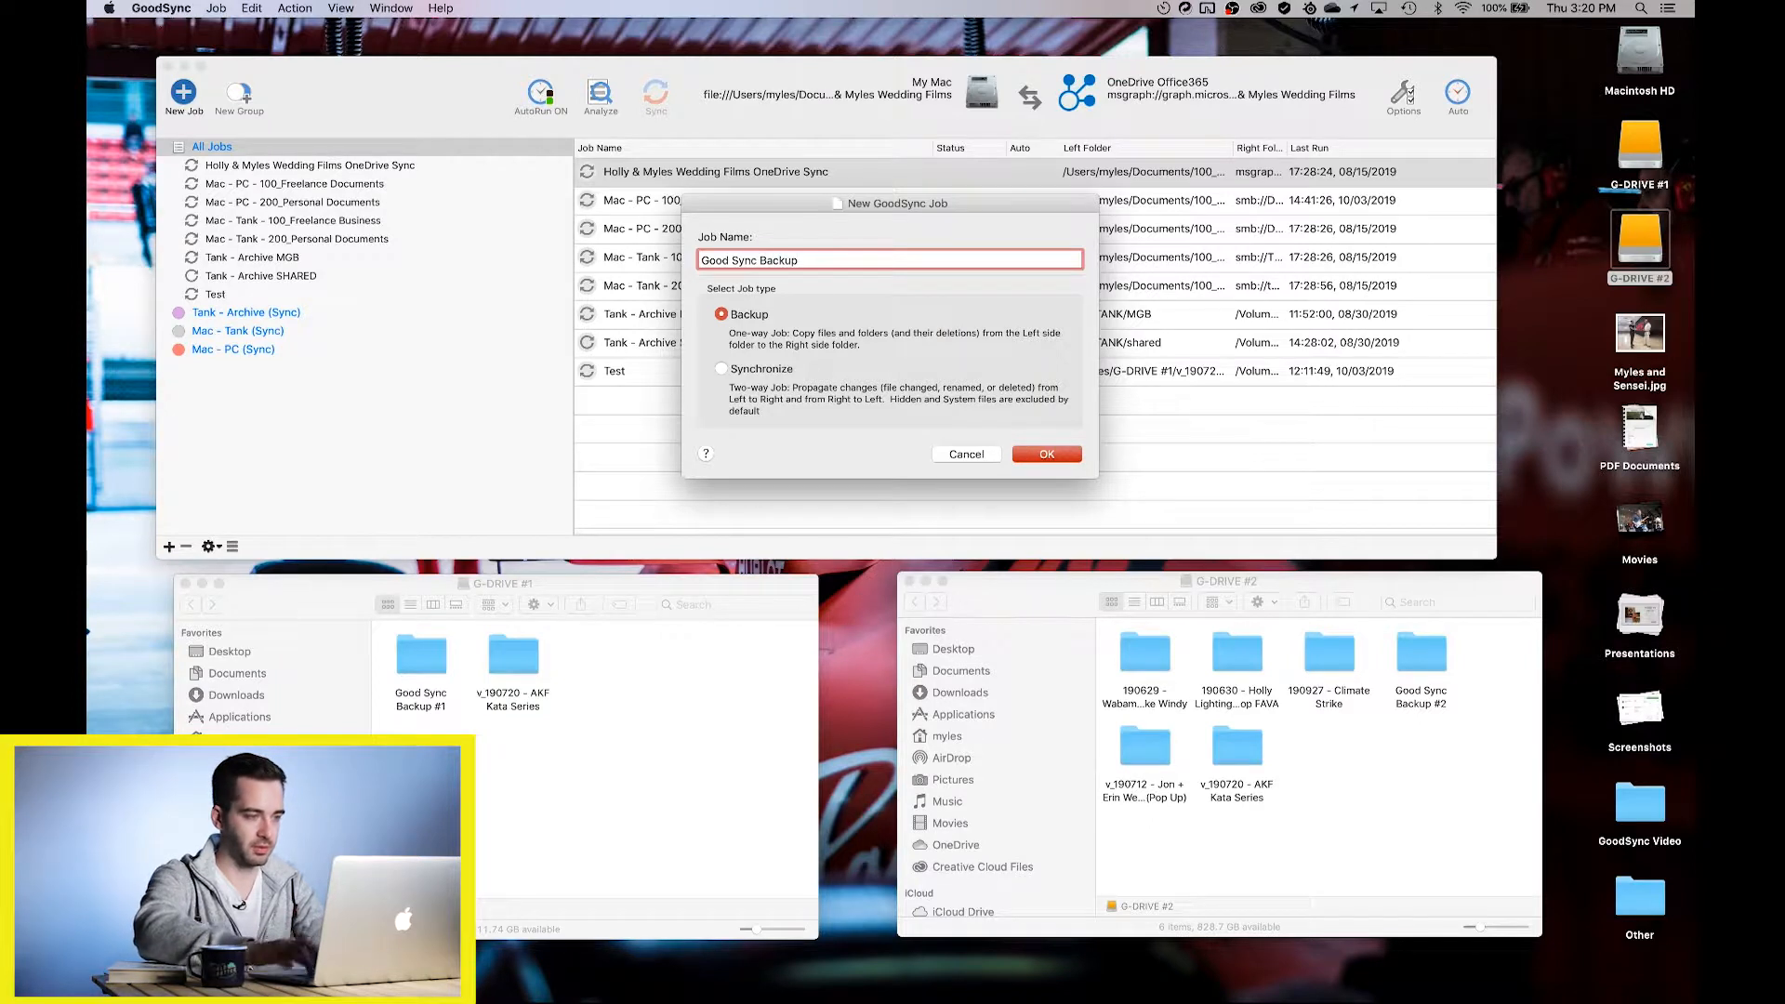
key("Return")
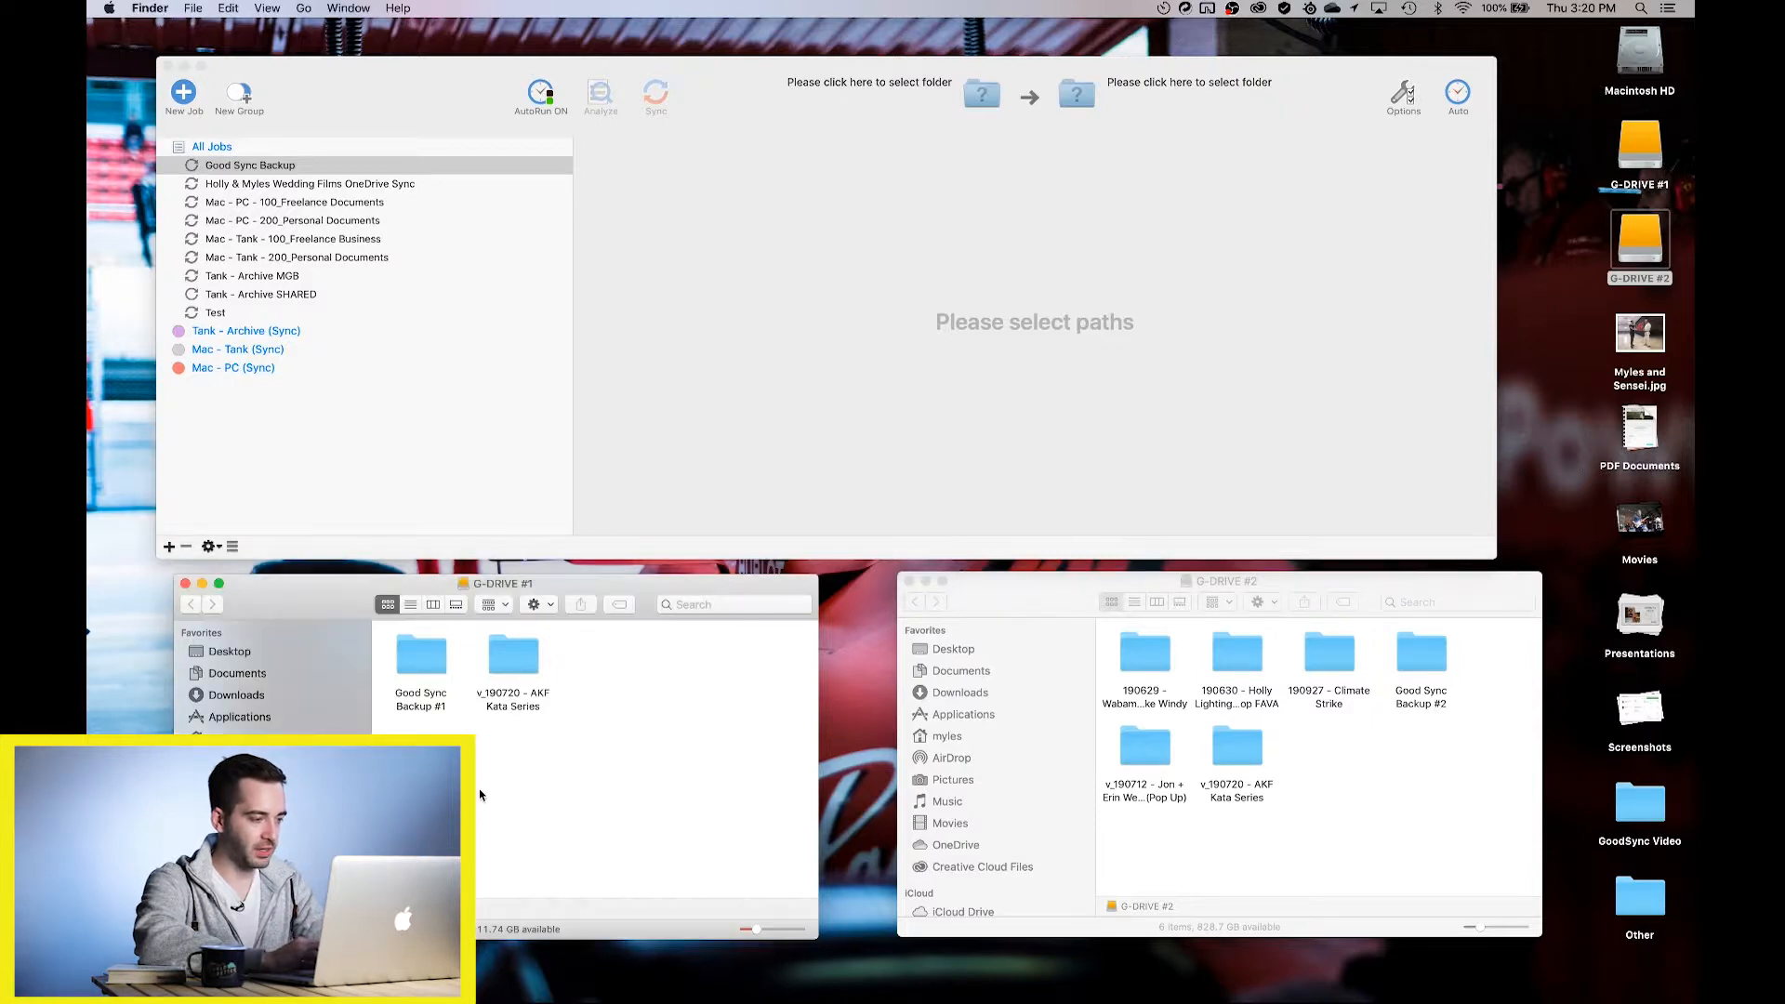
In Finder, open the Good Sync Backup #1 and Good Sync Backup #2 folders and clear out the contents of Good Sync Backup #2
left_click(1285, 827)
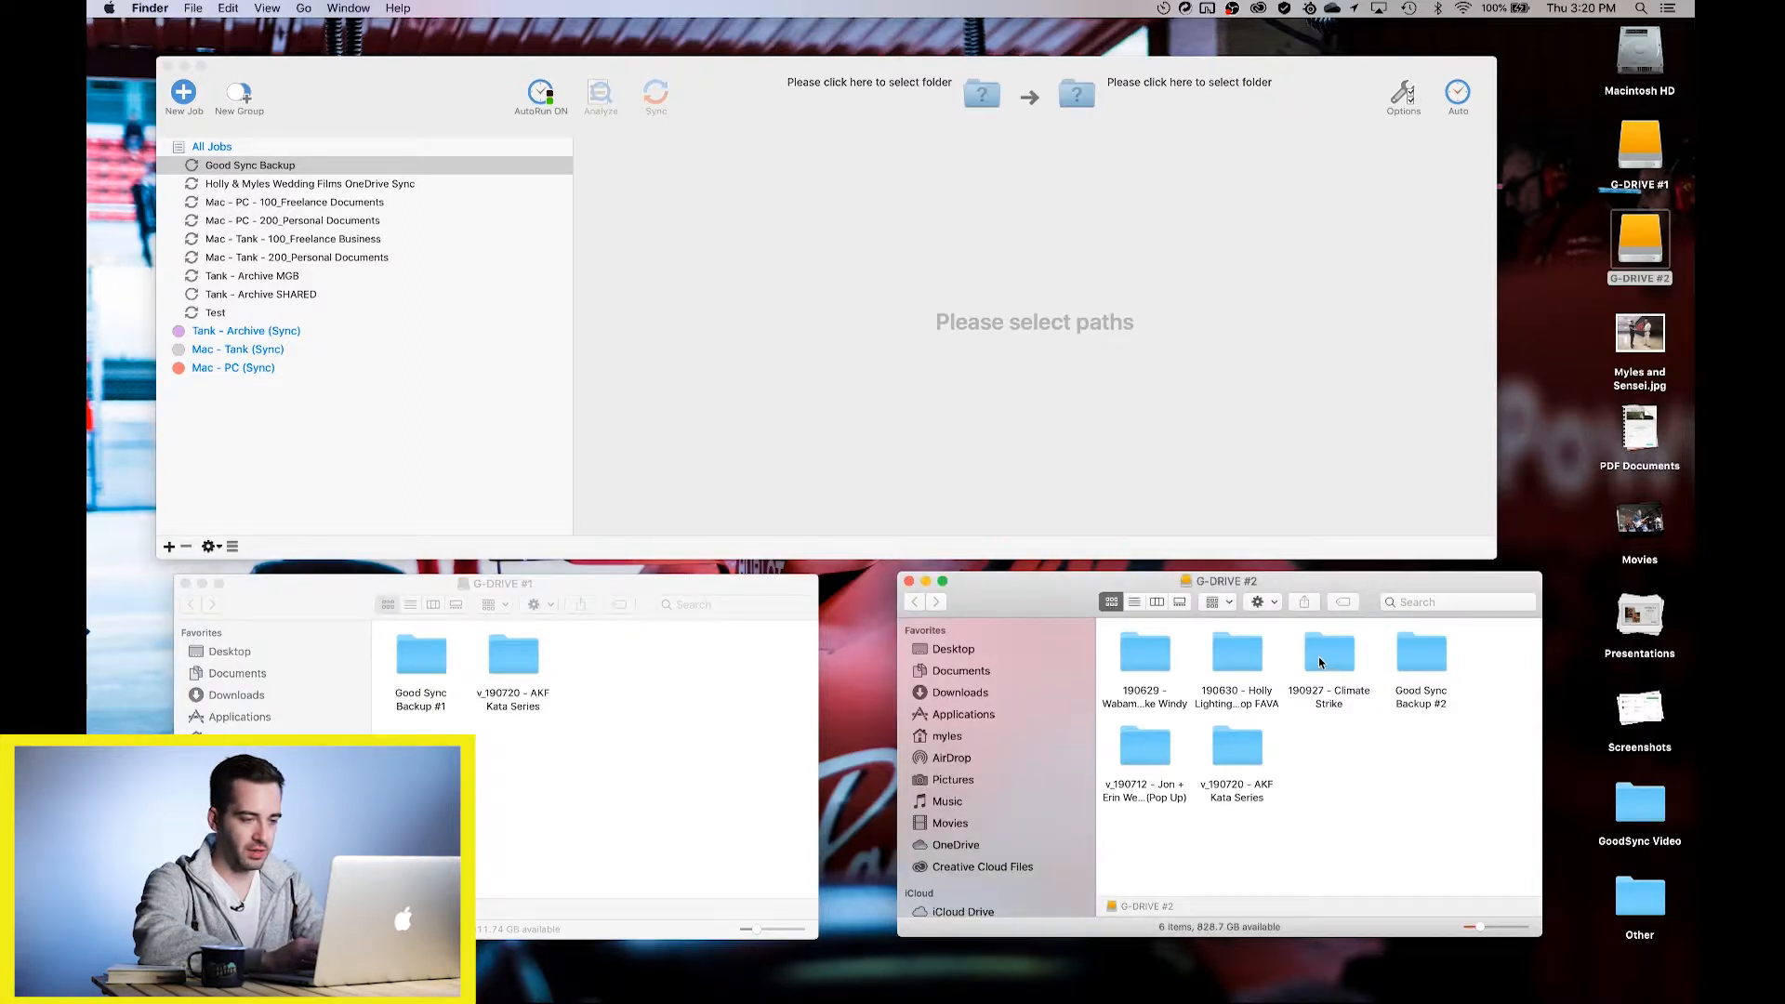
double_click(1392, 660)
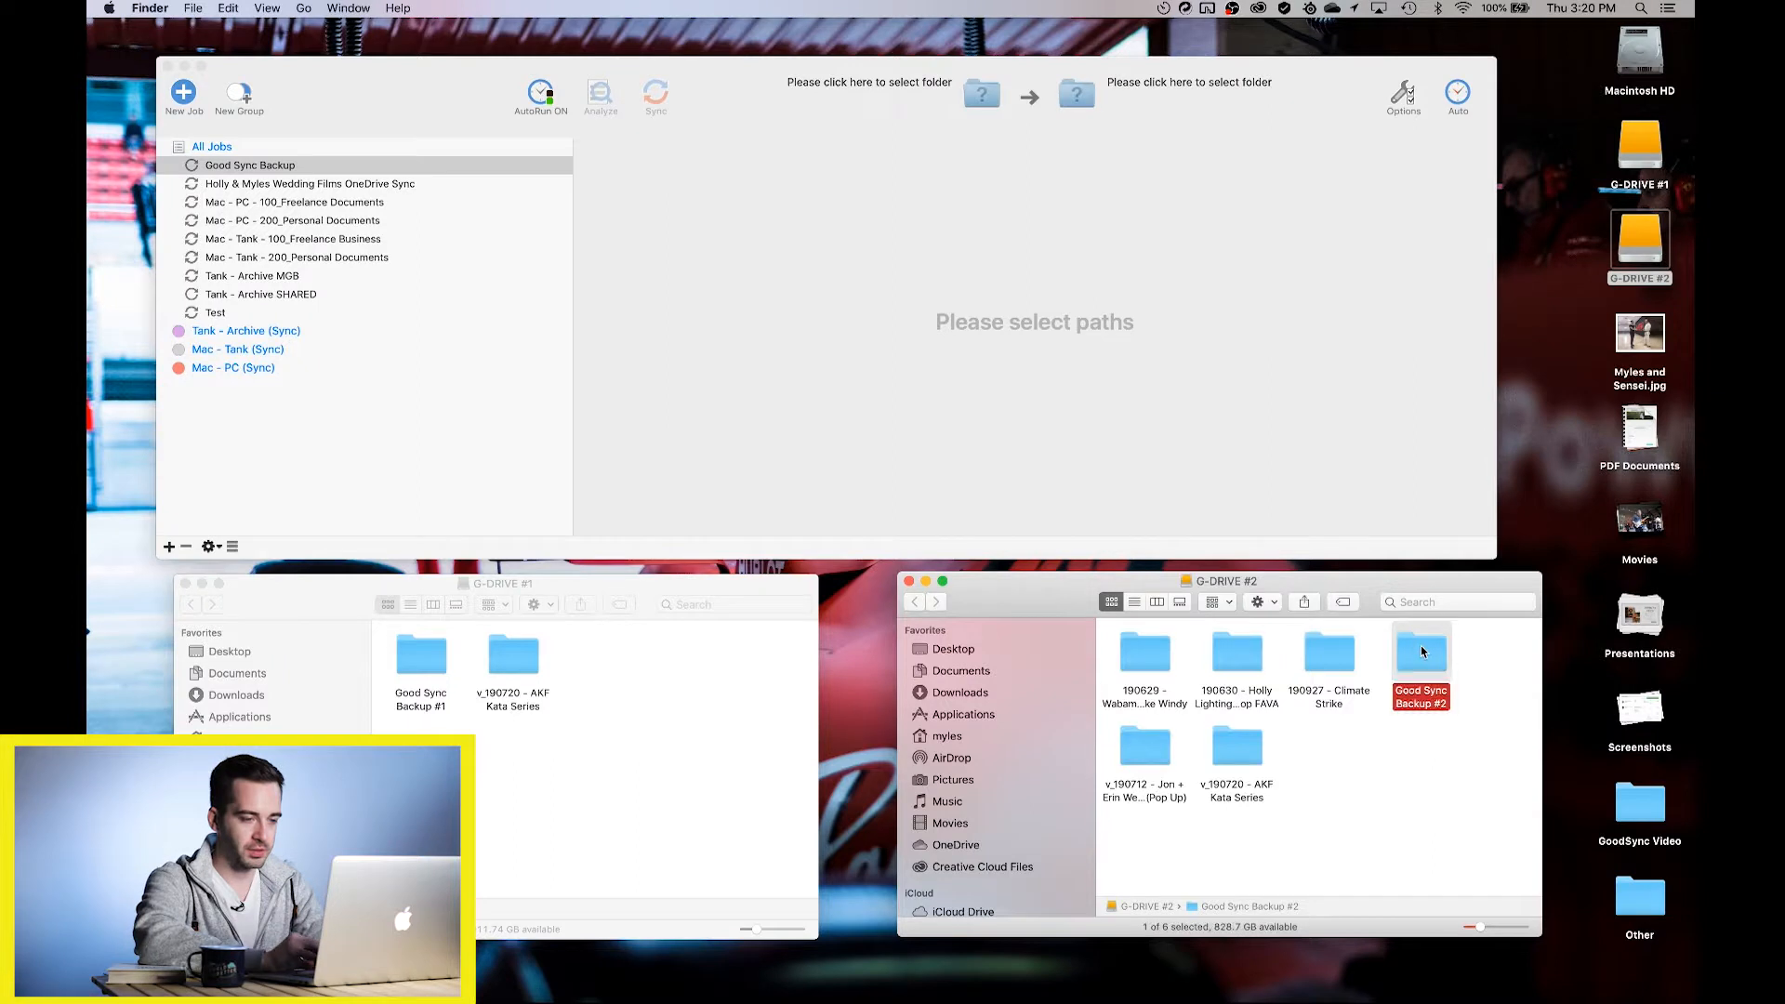
double_click(423, 661)
left_click_drag(1345, 744, 1130, 664)
key("super+BackSpace")
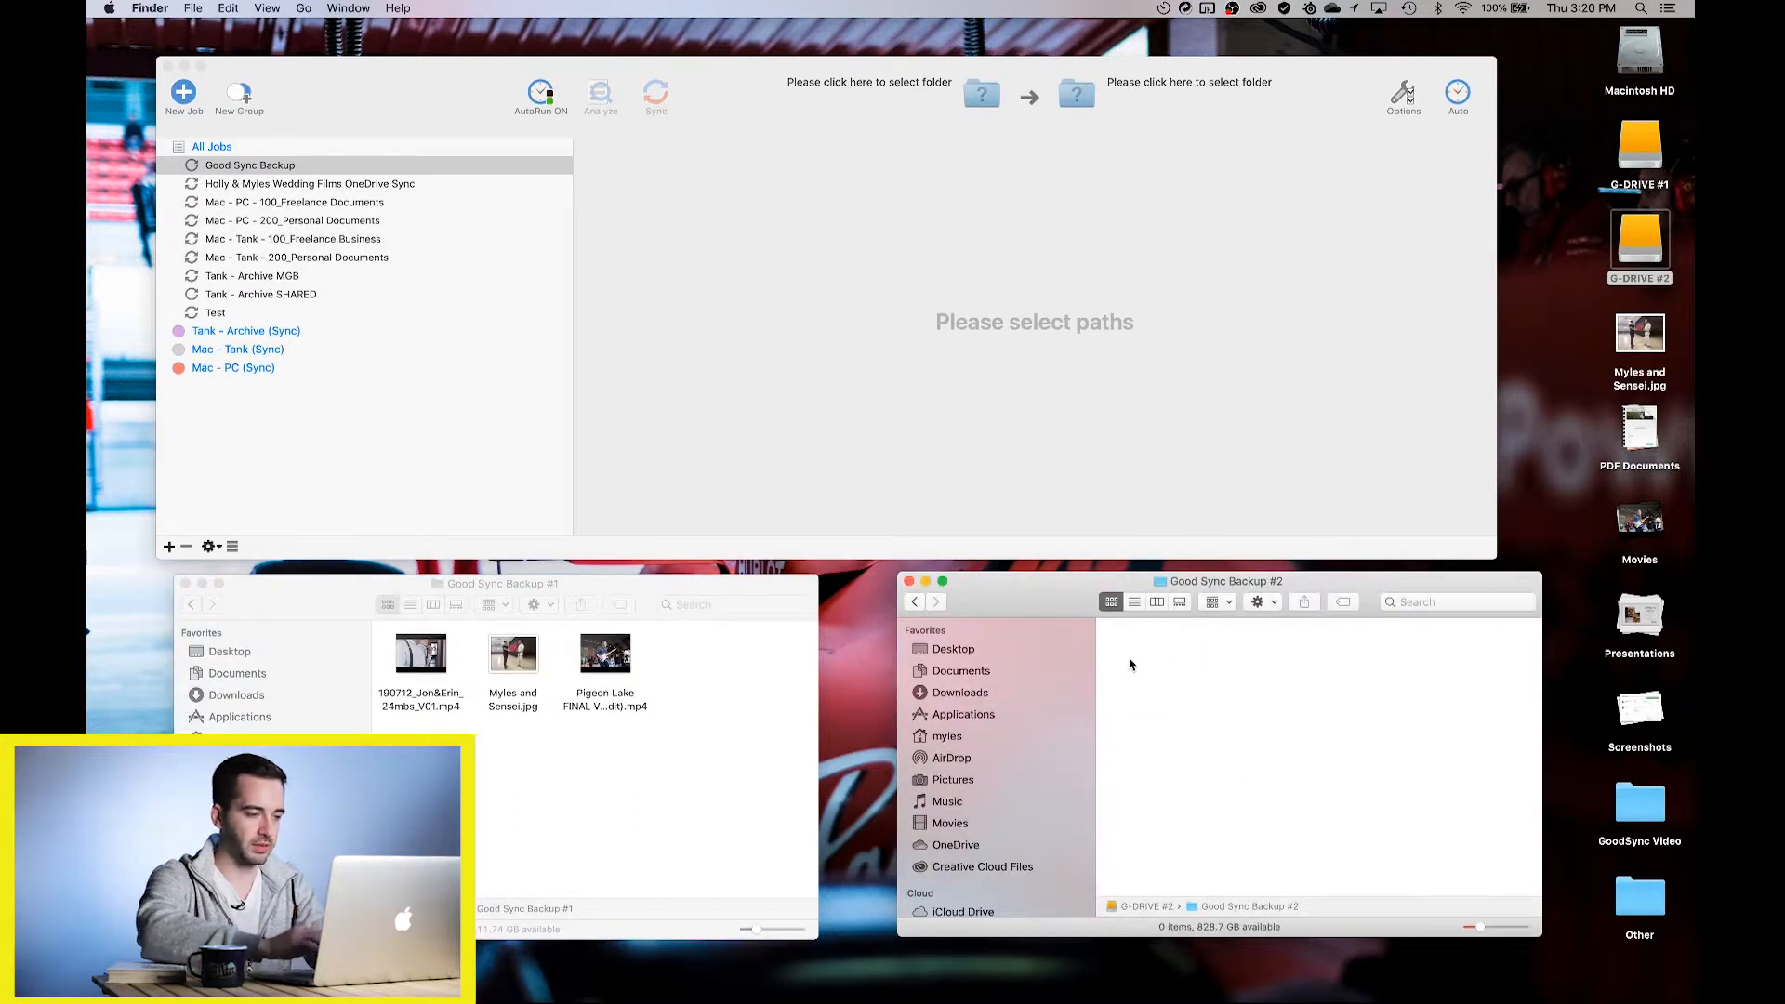
left_click(744, 638)
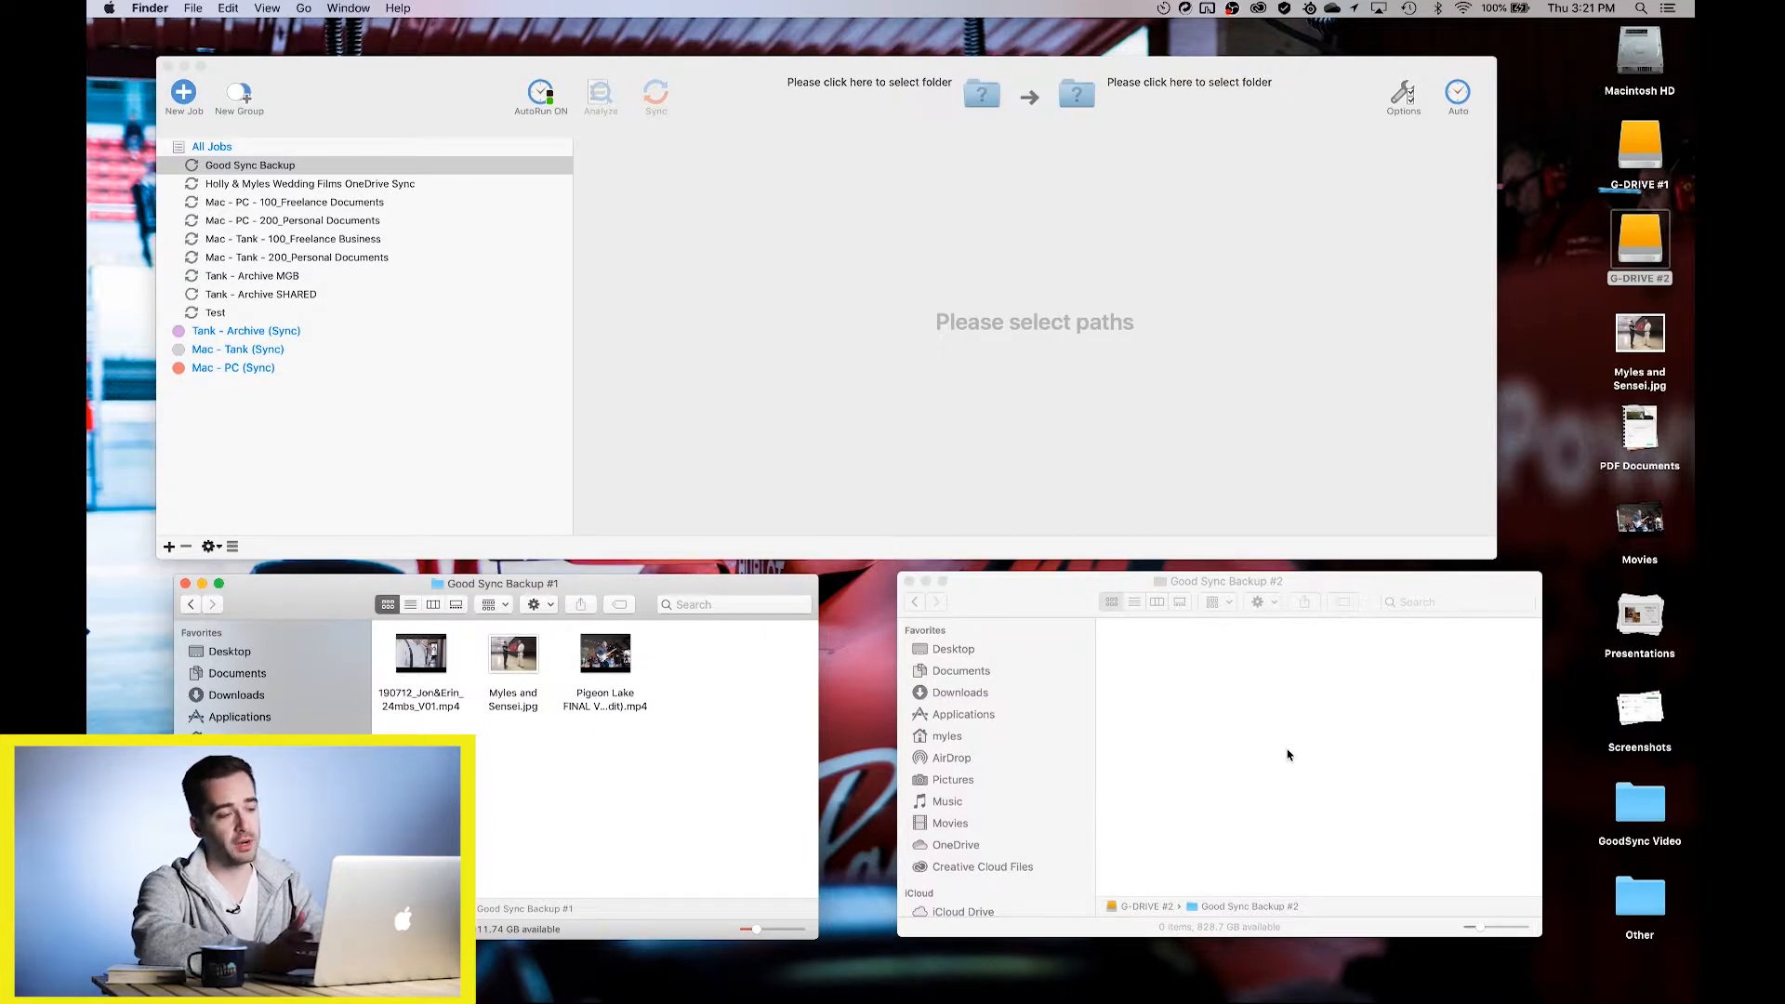
In GoodSync, set the job's left (source) folder to Good Sync Backup #1 on G-DRIVE #1
left_click(972, 99)
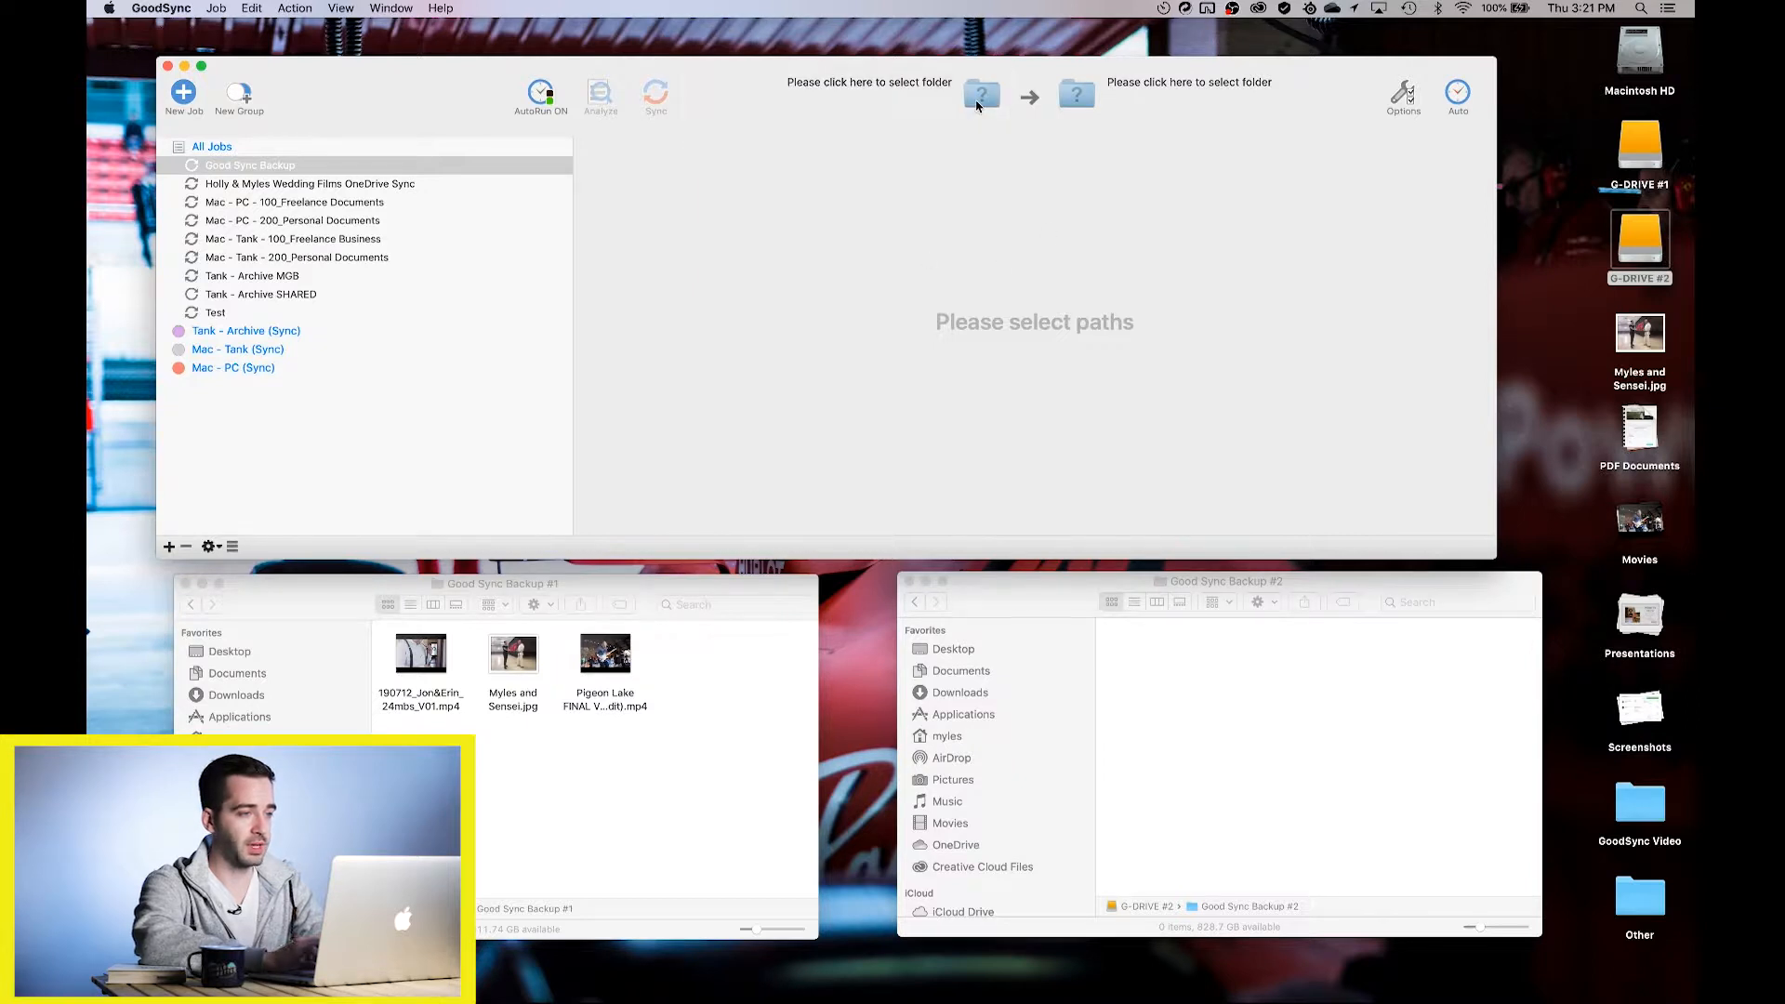
left_click(976, 105)
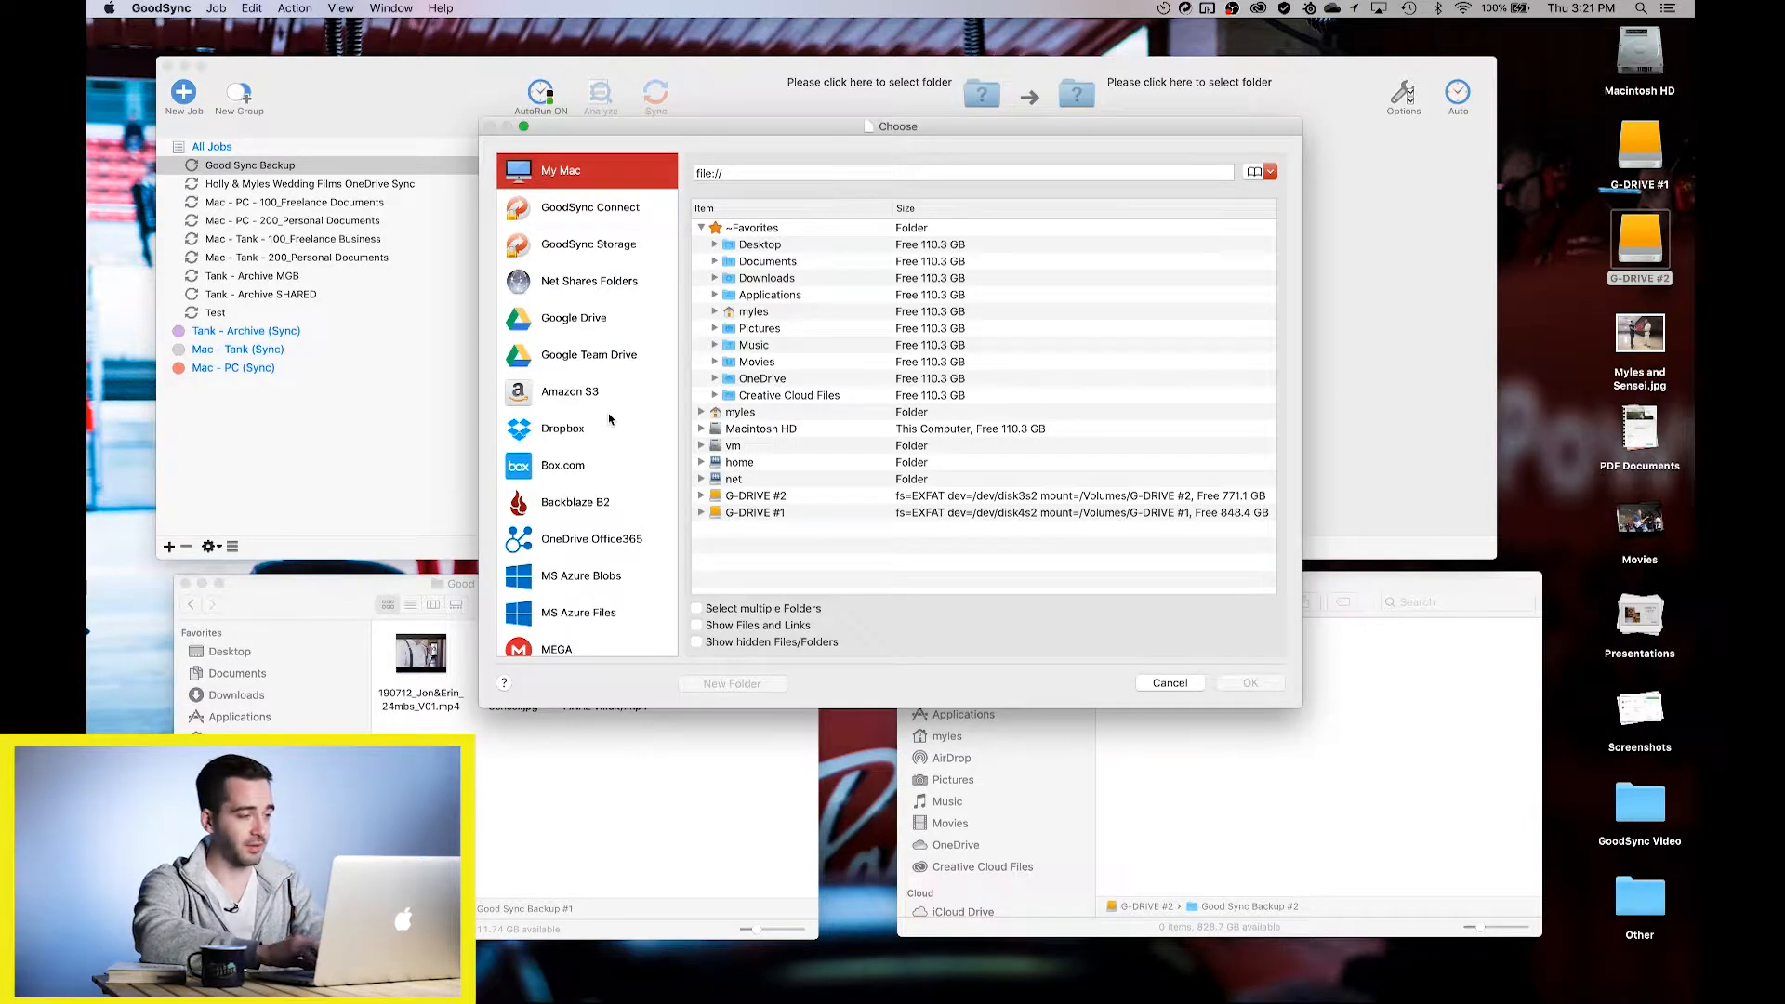
scroll(609, 420, "down", 5)
scroll(609, 419, "up", 5)
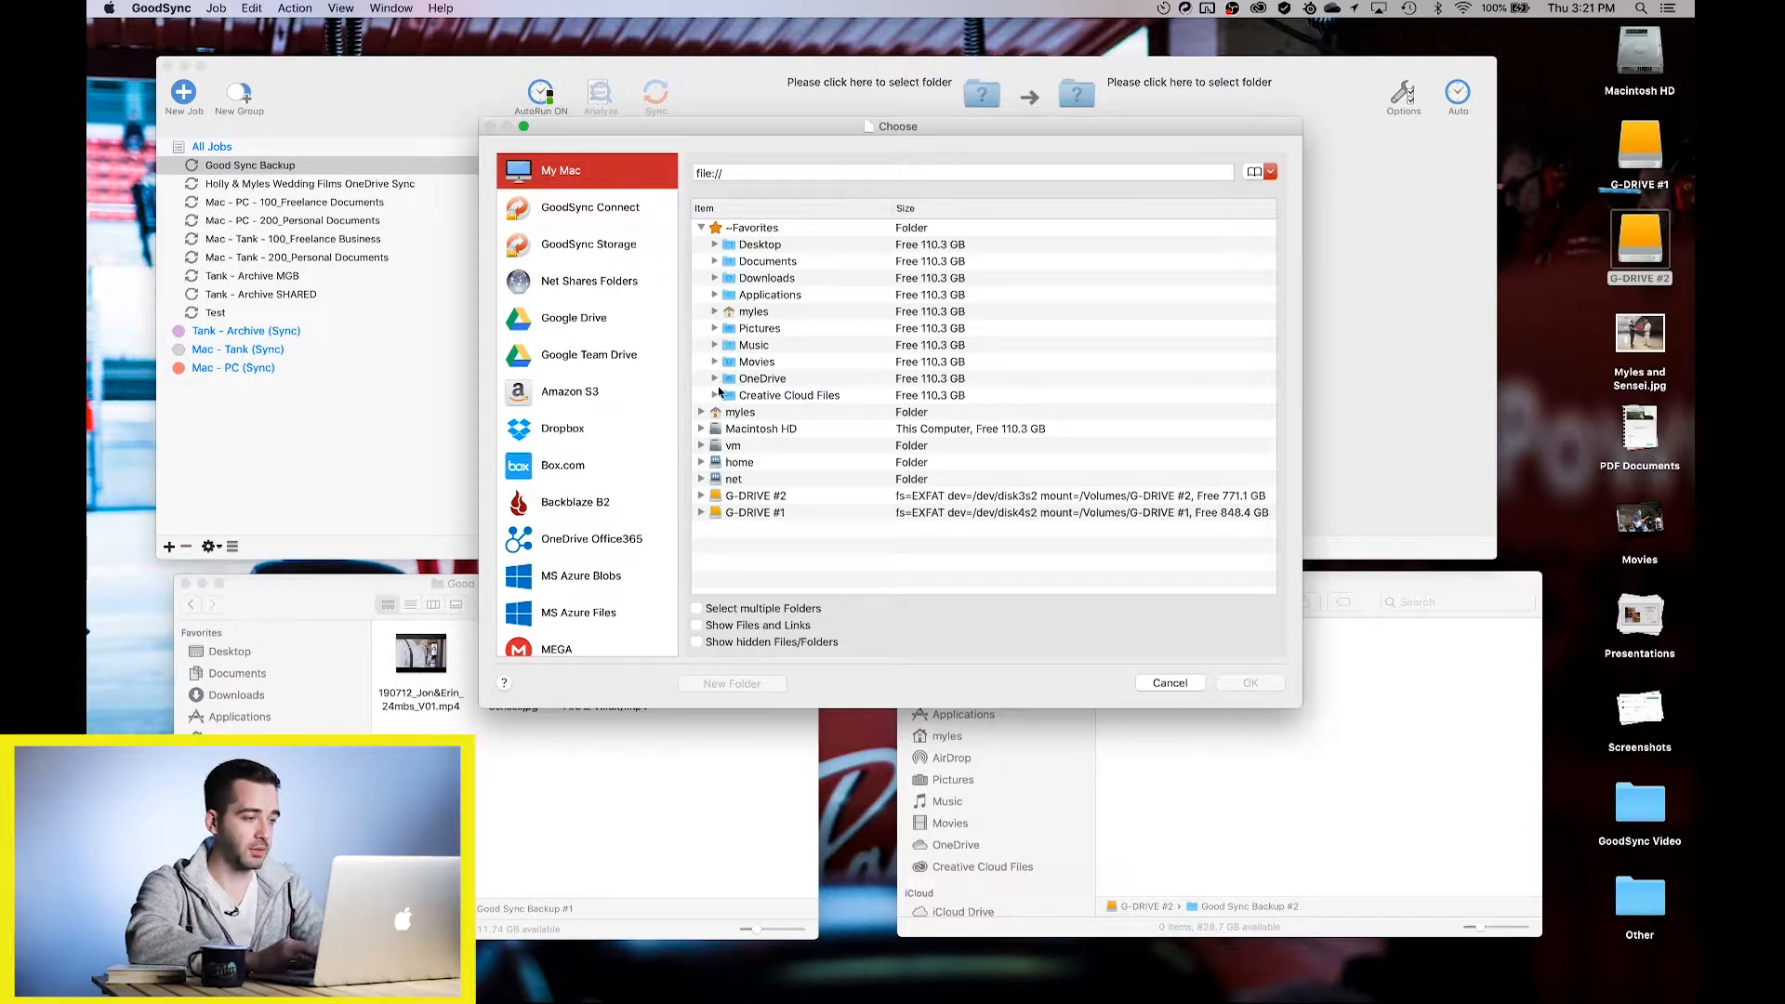
left_click(747, 514)
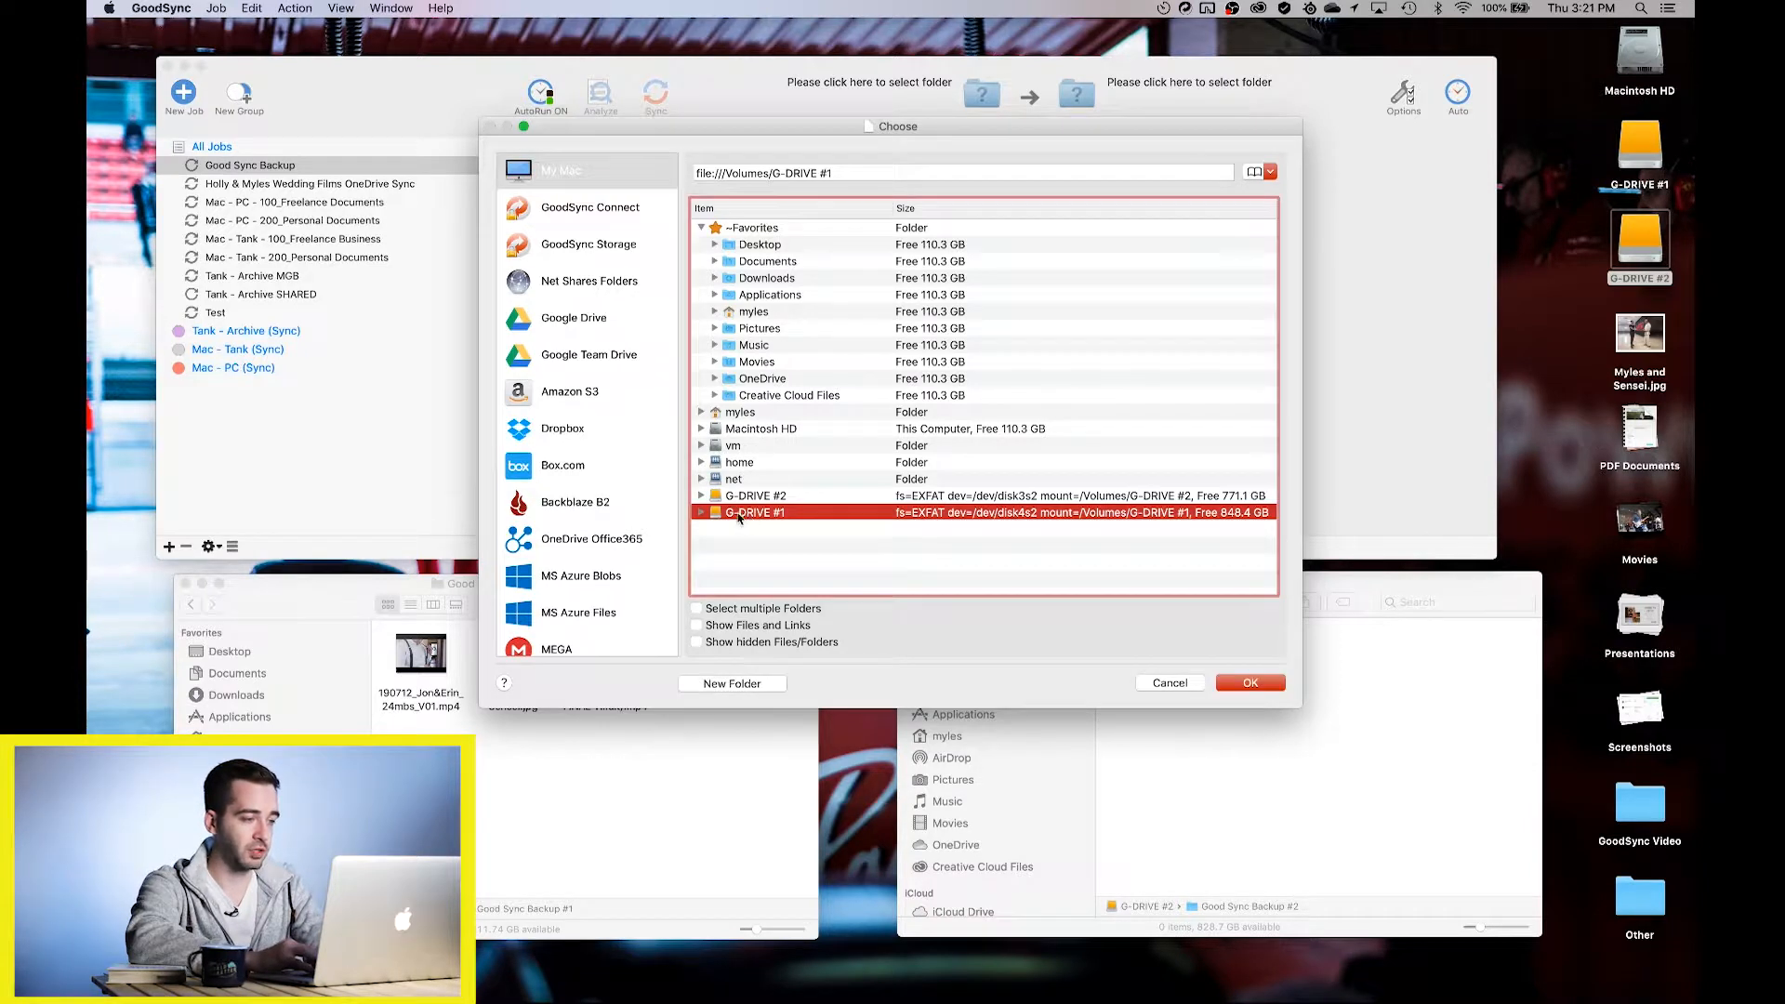
left_click(702, 516)
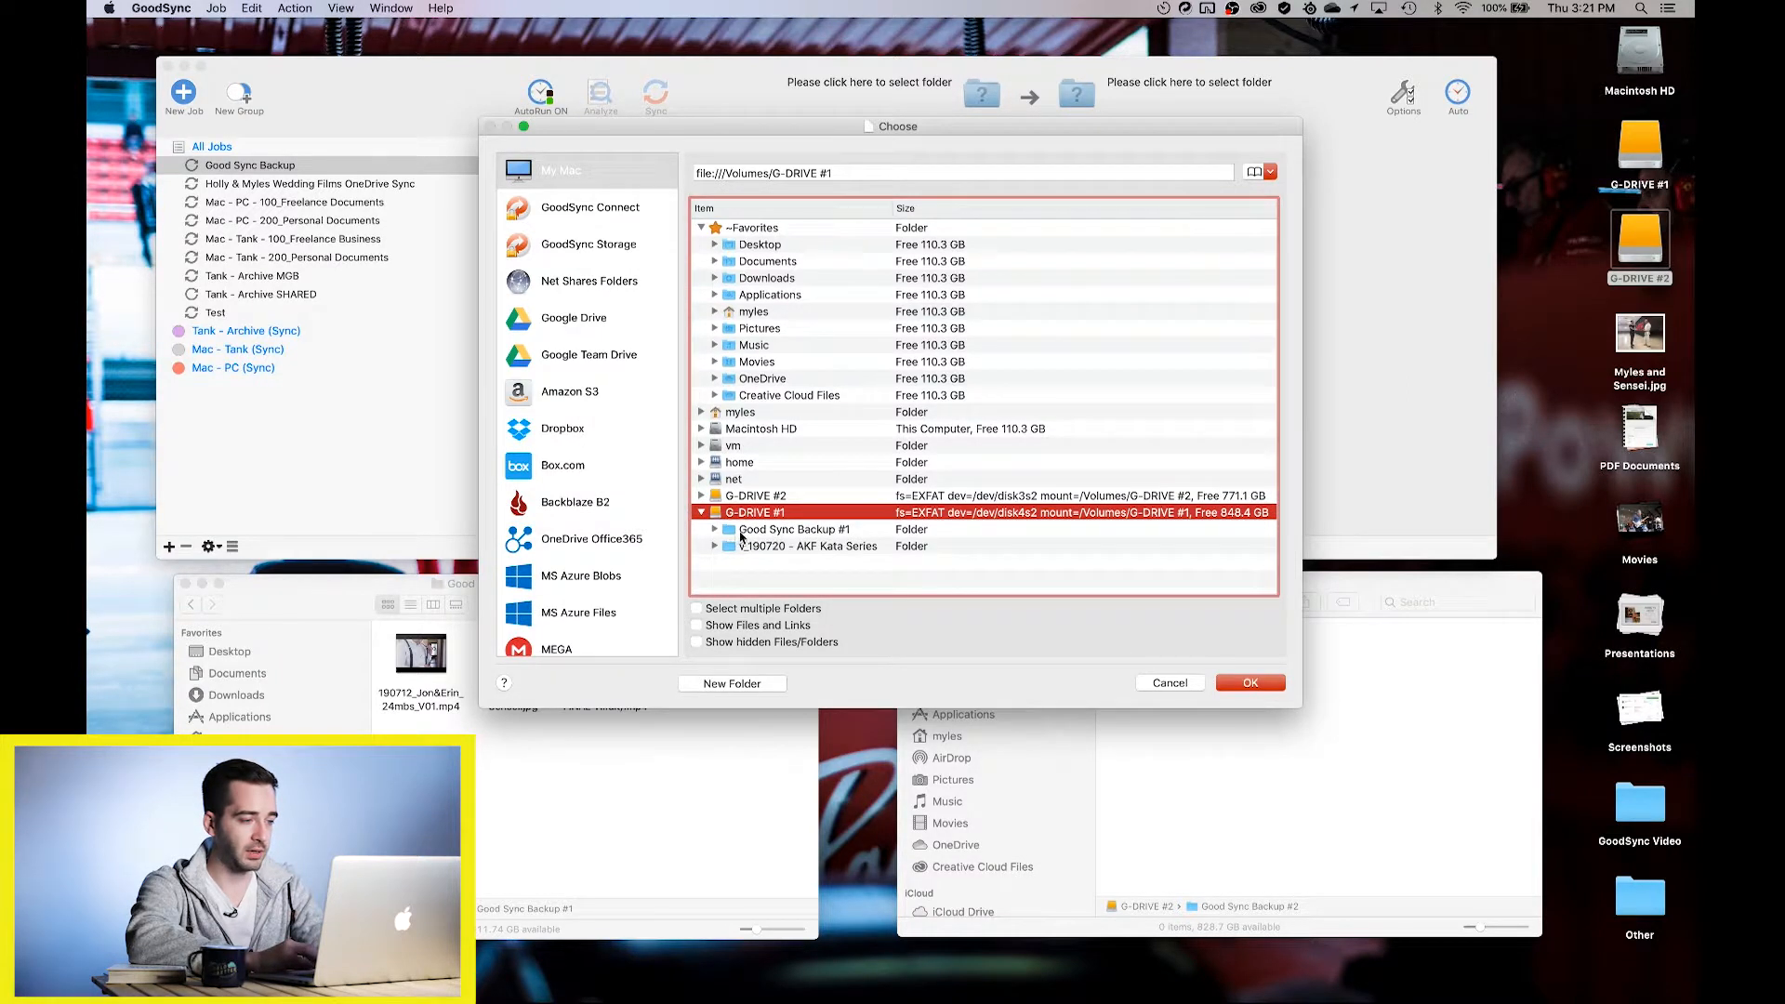
left_click(742, 532)
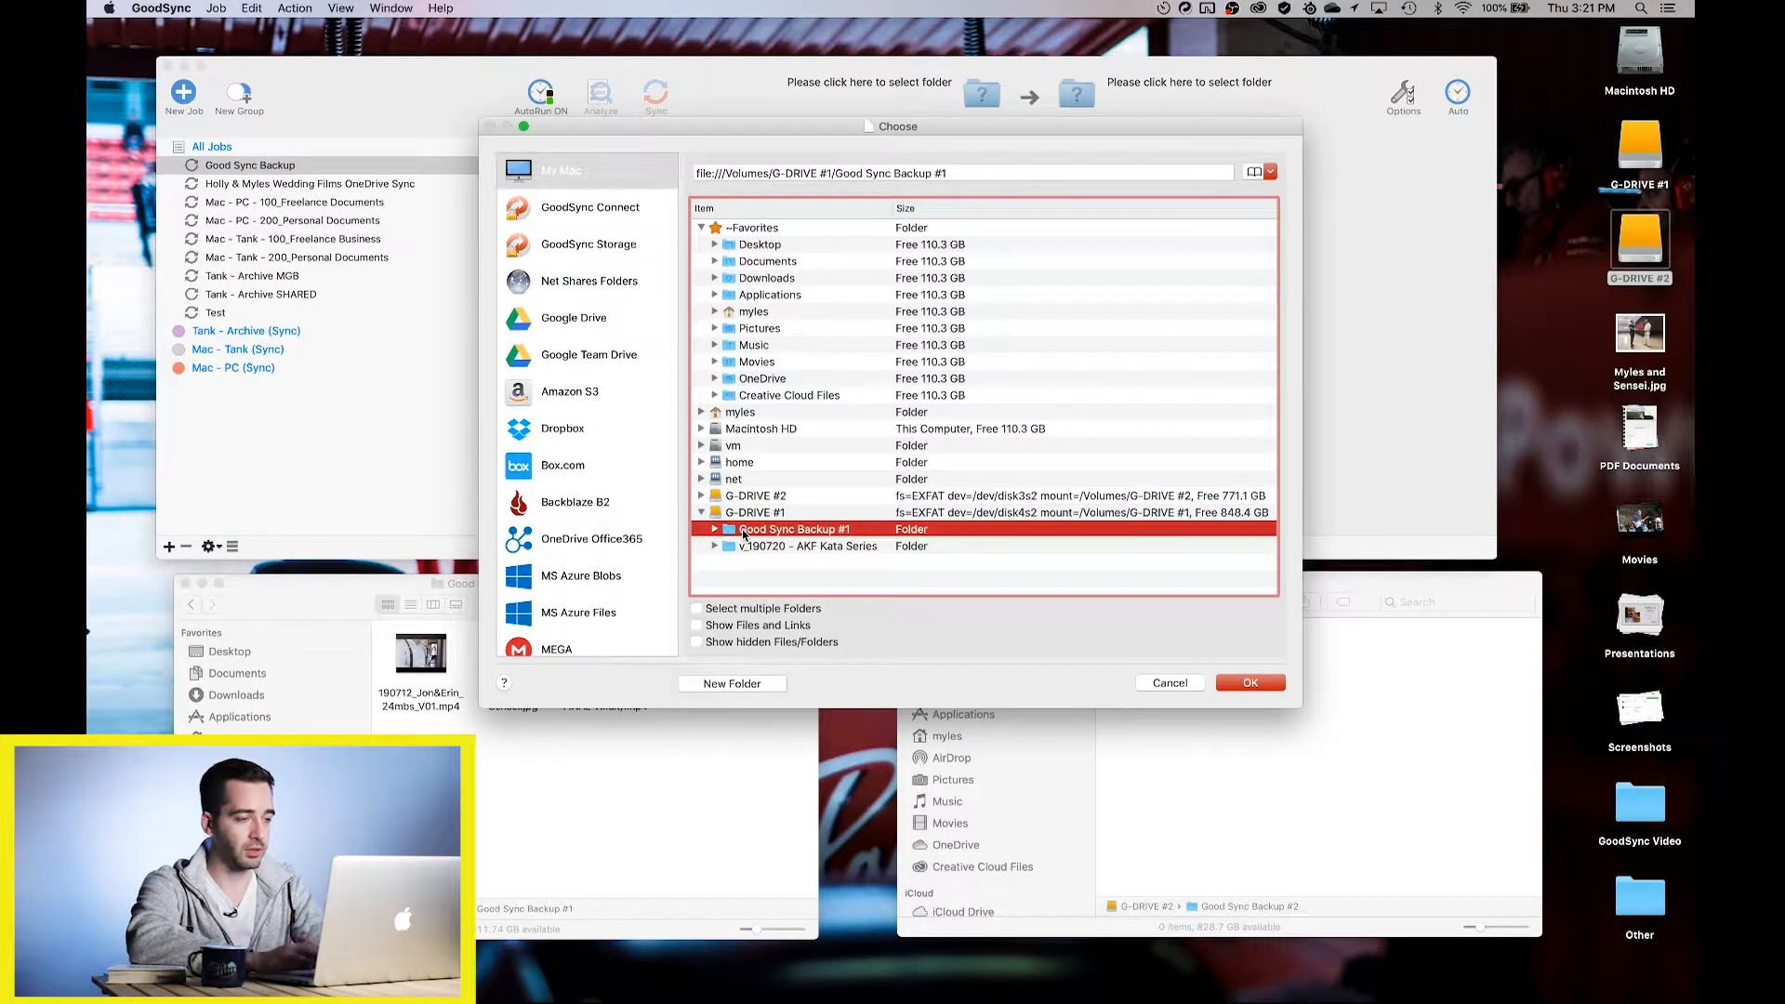
left_click(1265, 690)
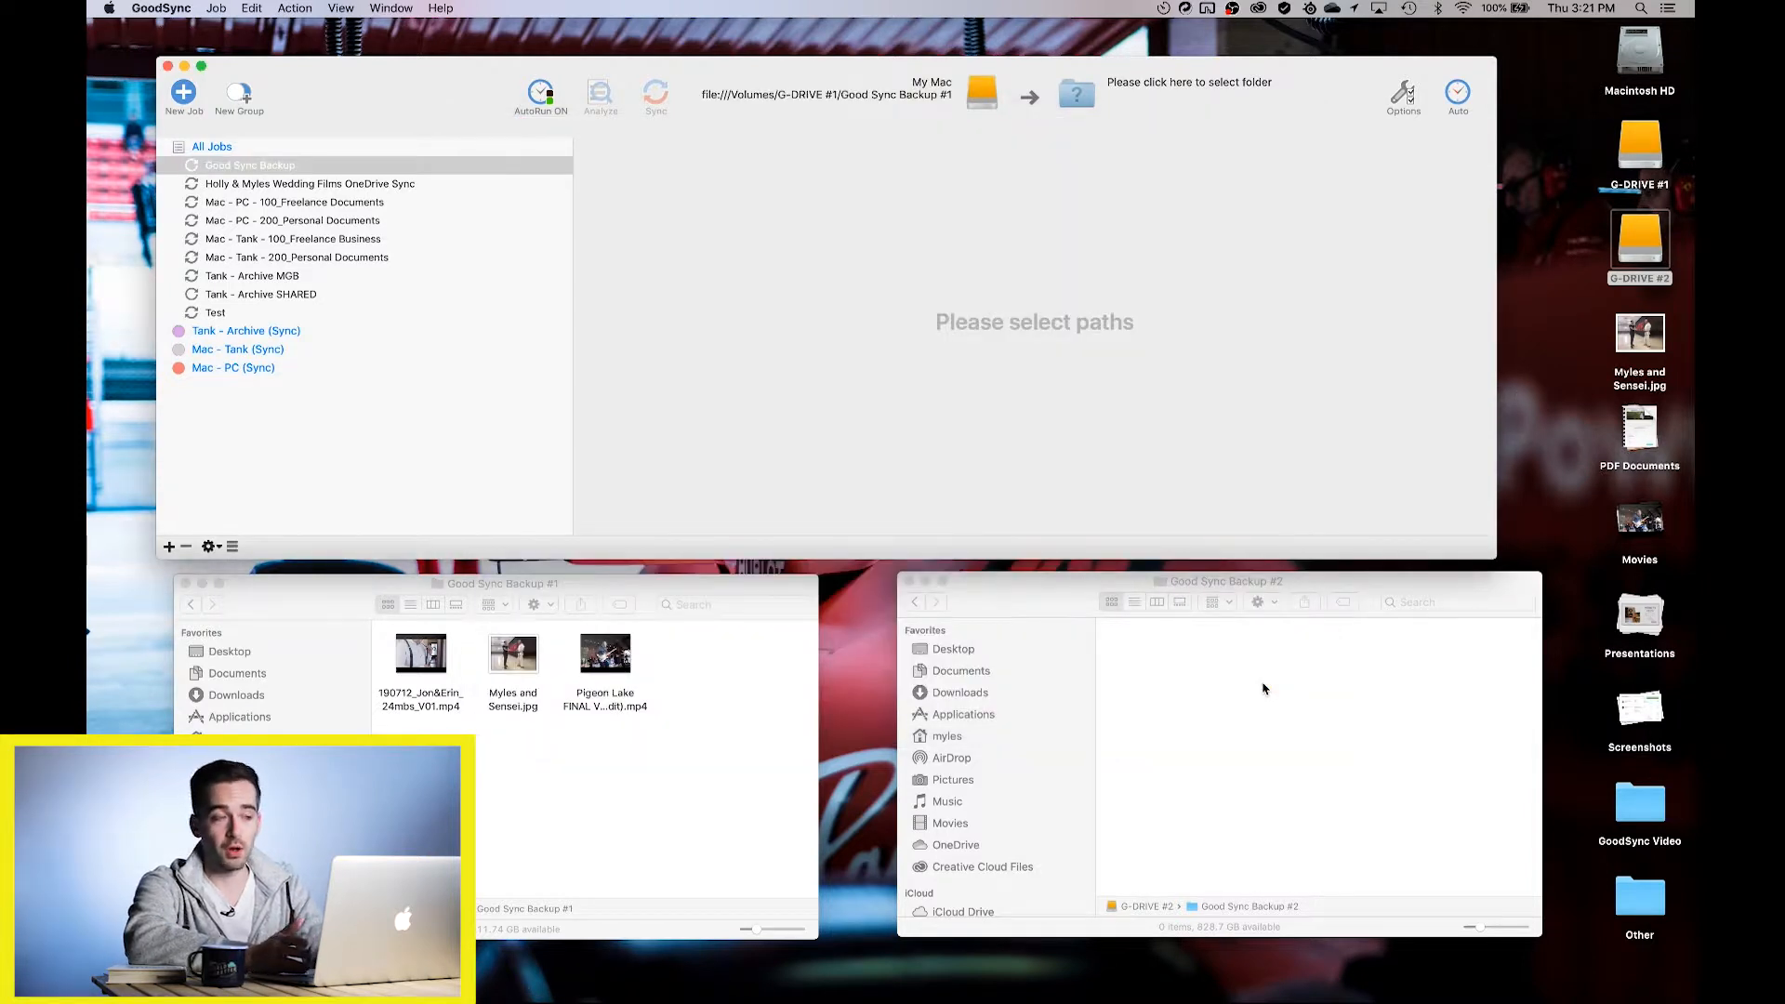
Set the job's right (destination) folder to Good Sync Backup #2 on G-DRIVE #2
left_click(1172, 110)
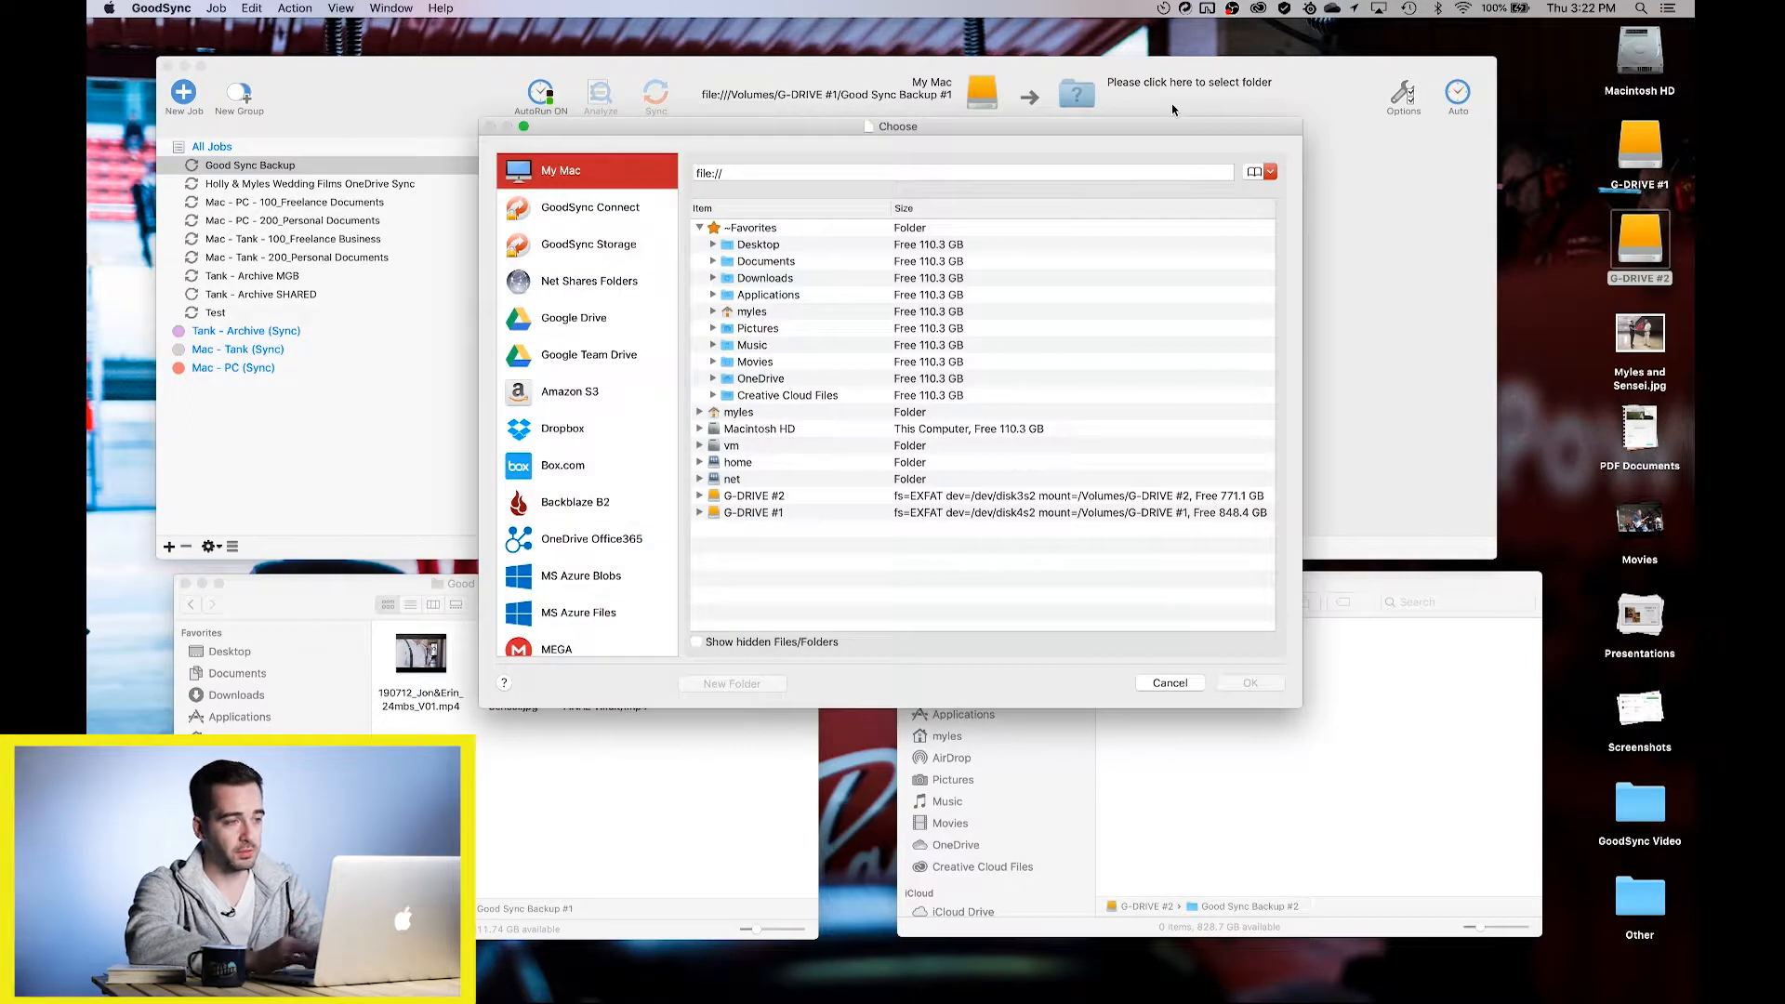
left_click(721, 496)
left_click(700, 495)
left_click(735, 565)
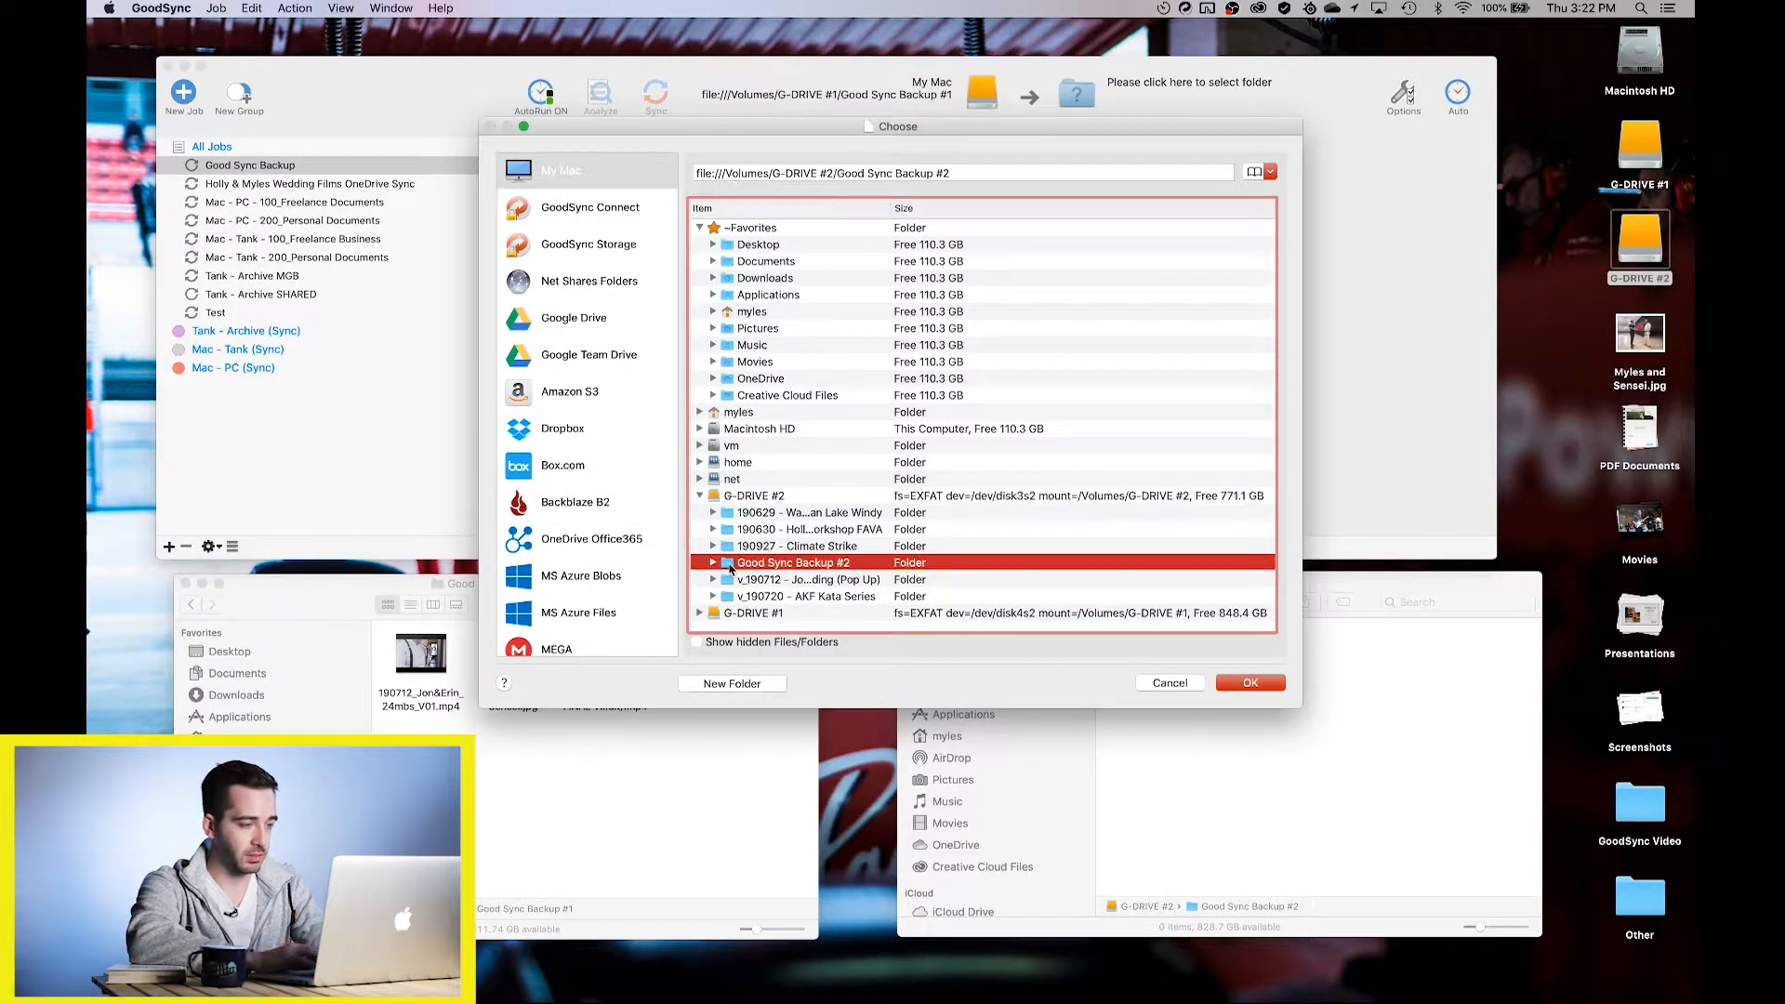
left_click(1251, 683)
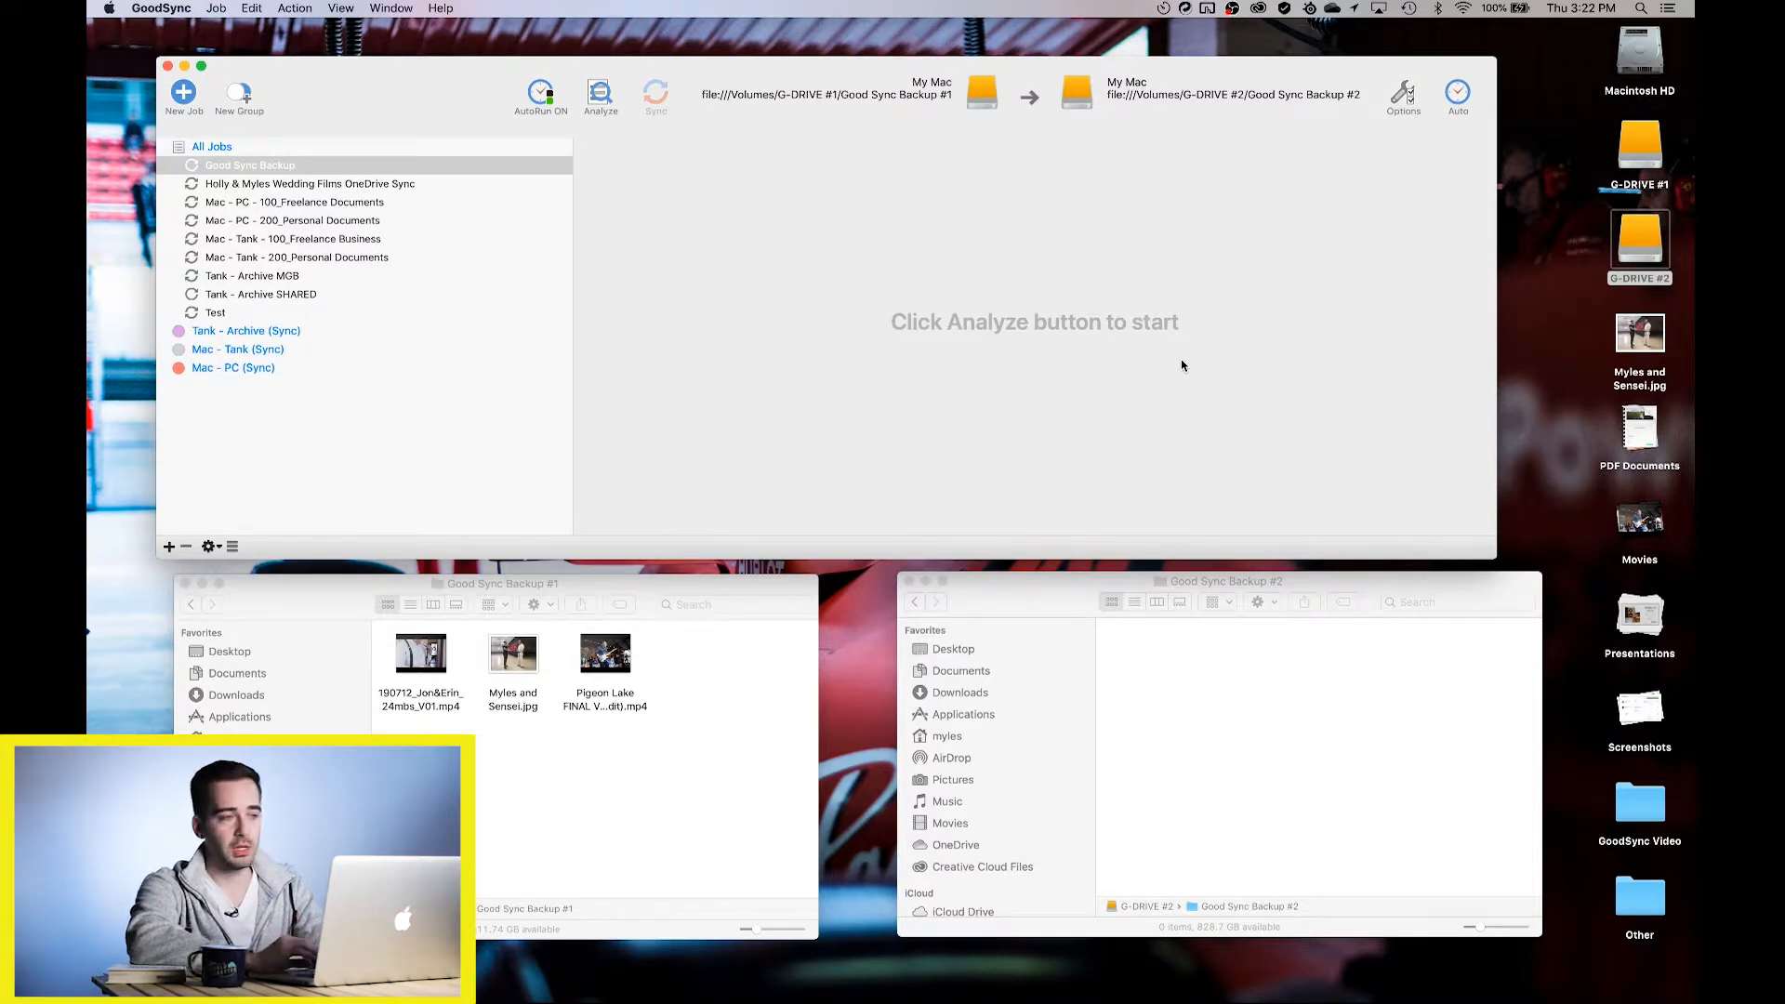
Analyze the Good Sync Backup job and sync its files to the destination folder
left_click(1030, 99)
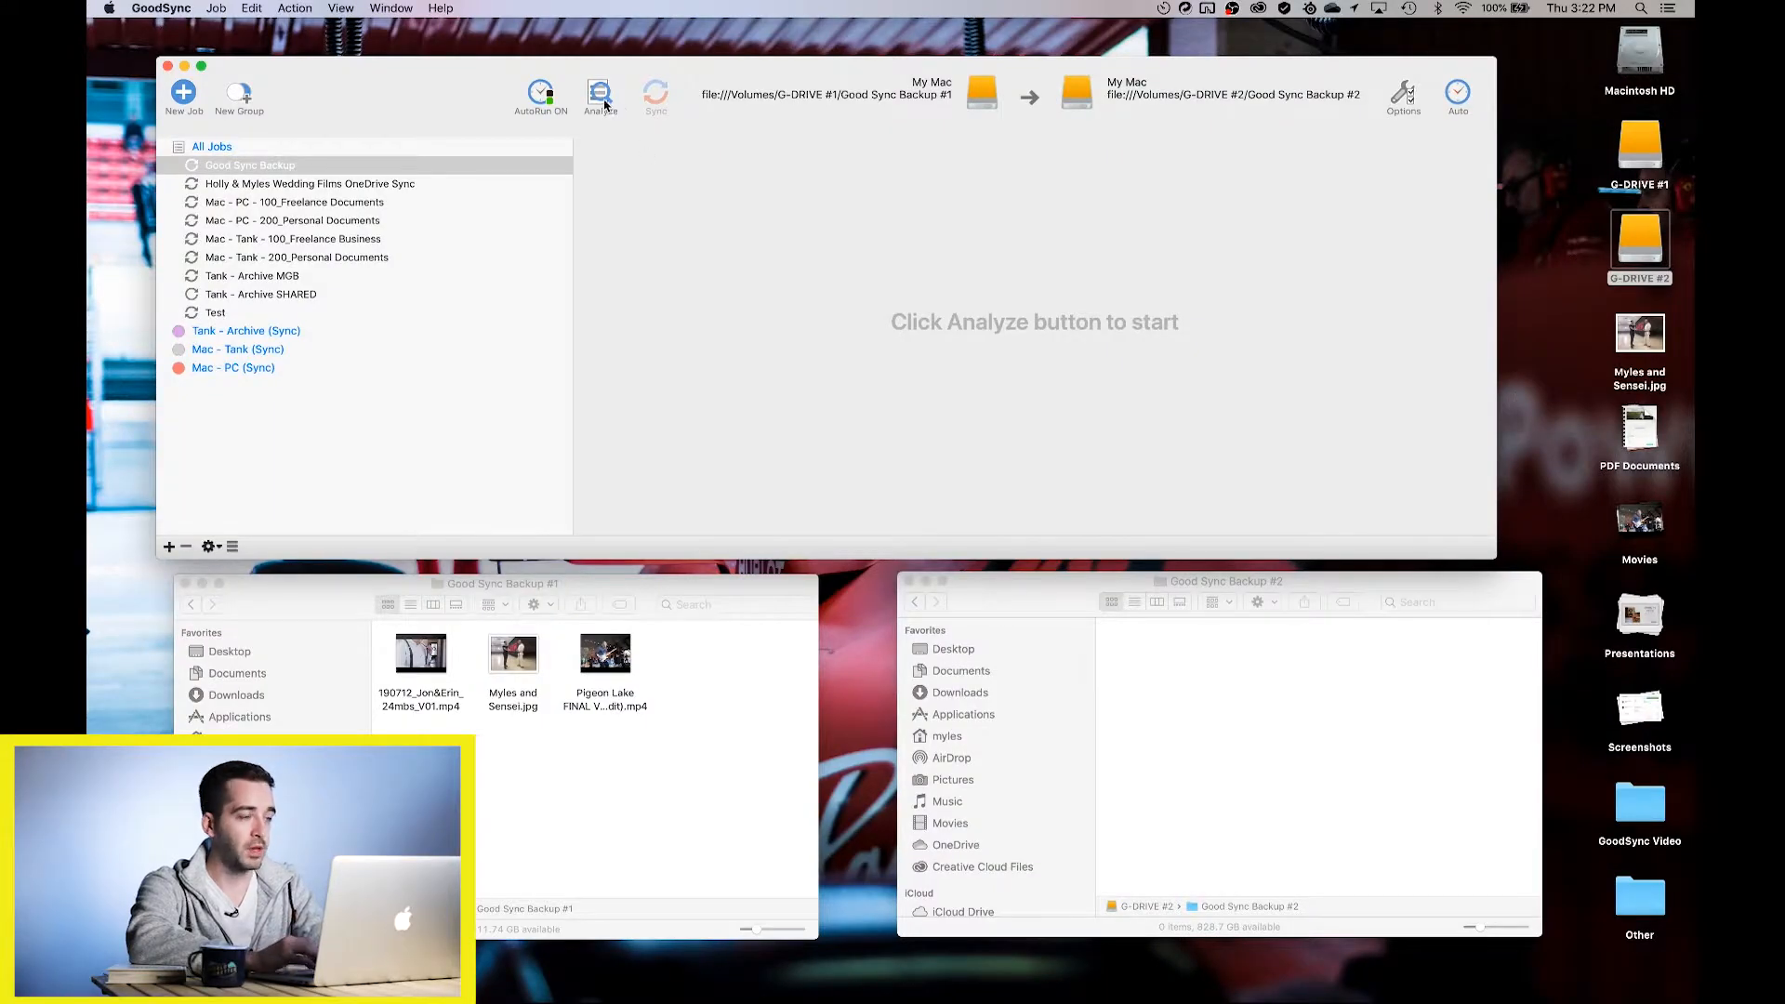
left_click(600, 97)
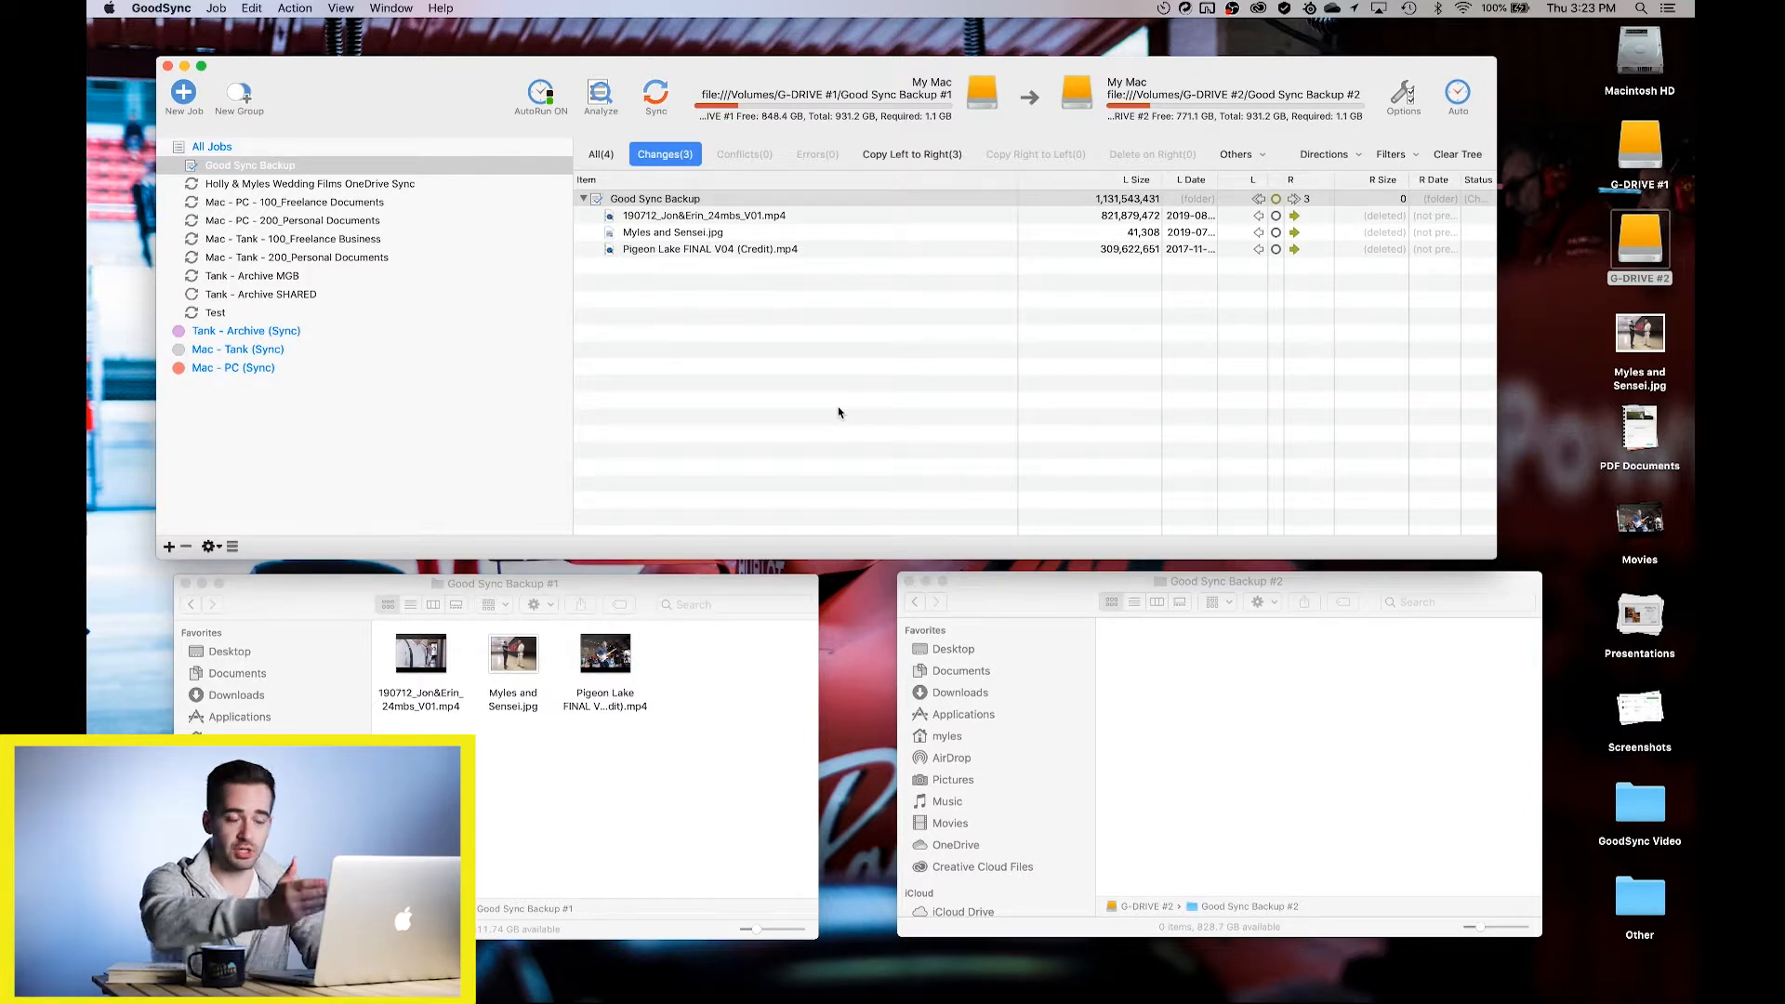
left_click(656, 94)
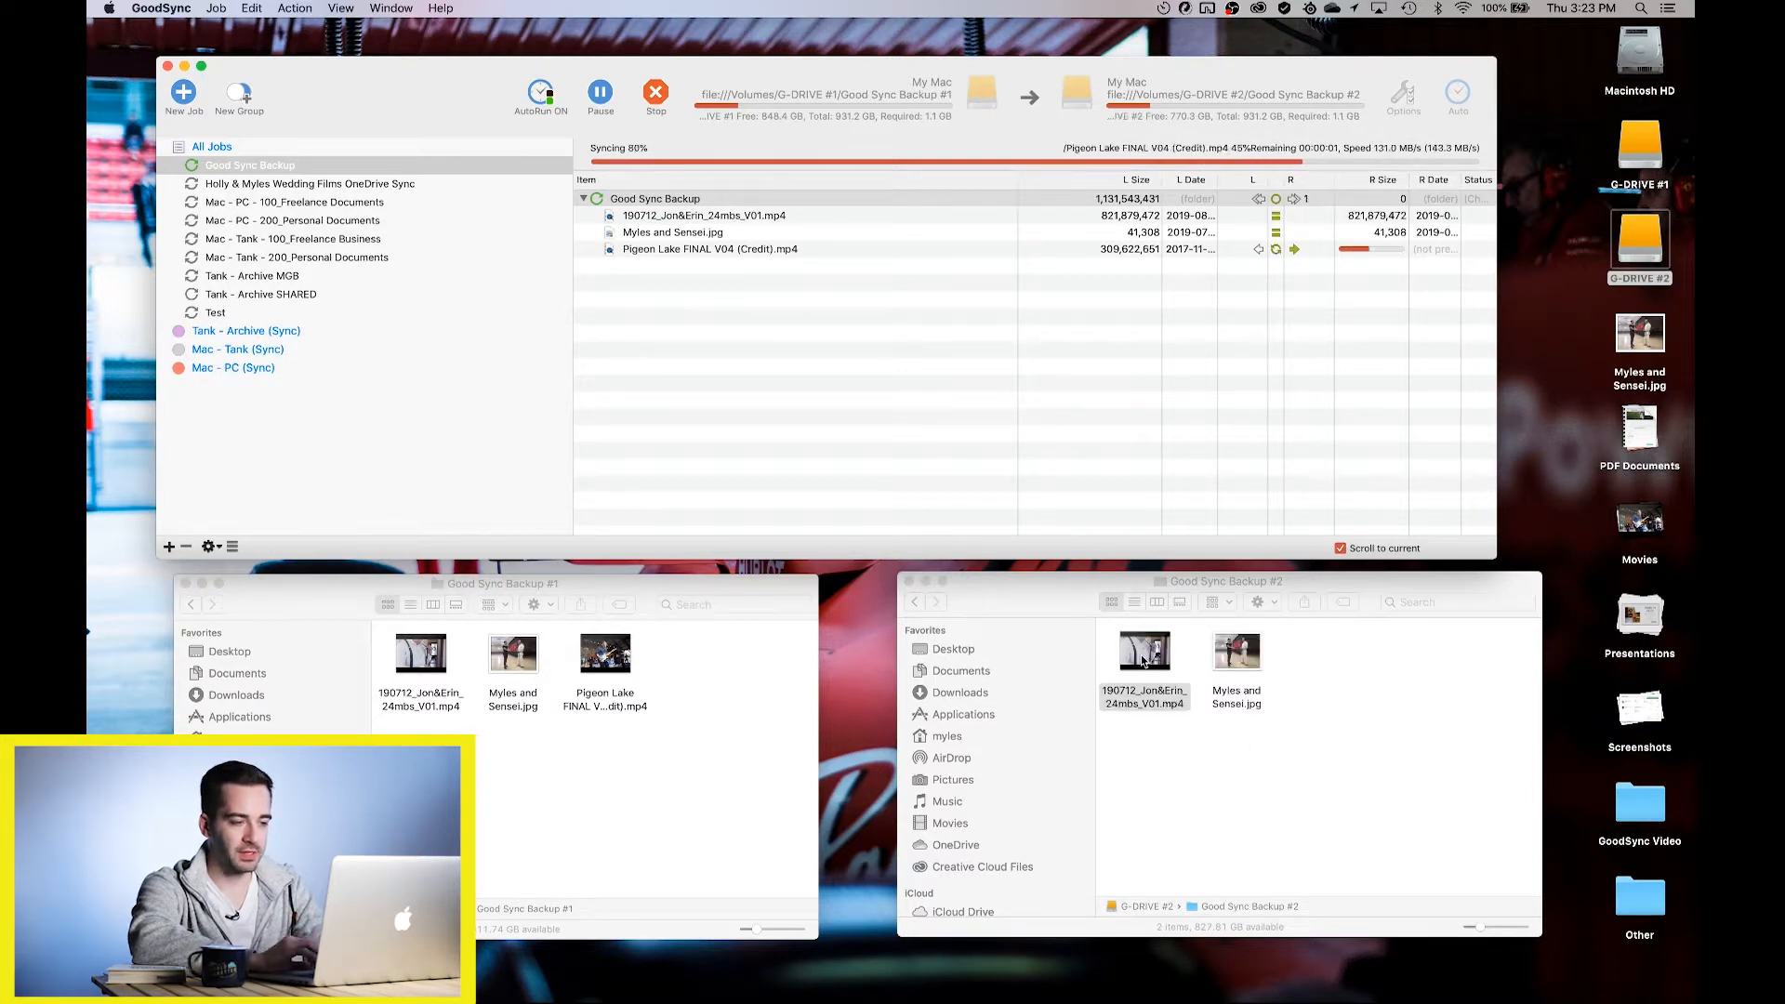
left_click(1272, 754)
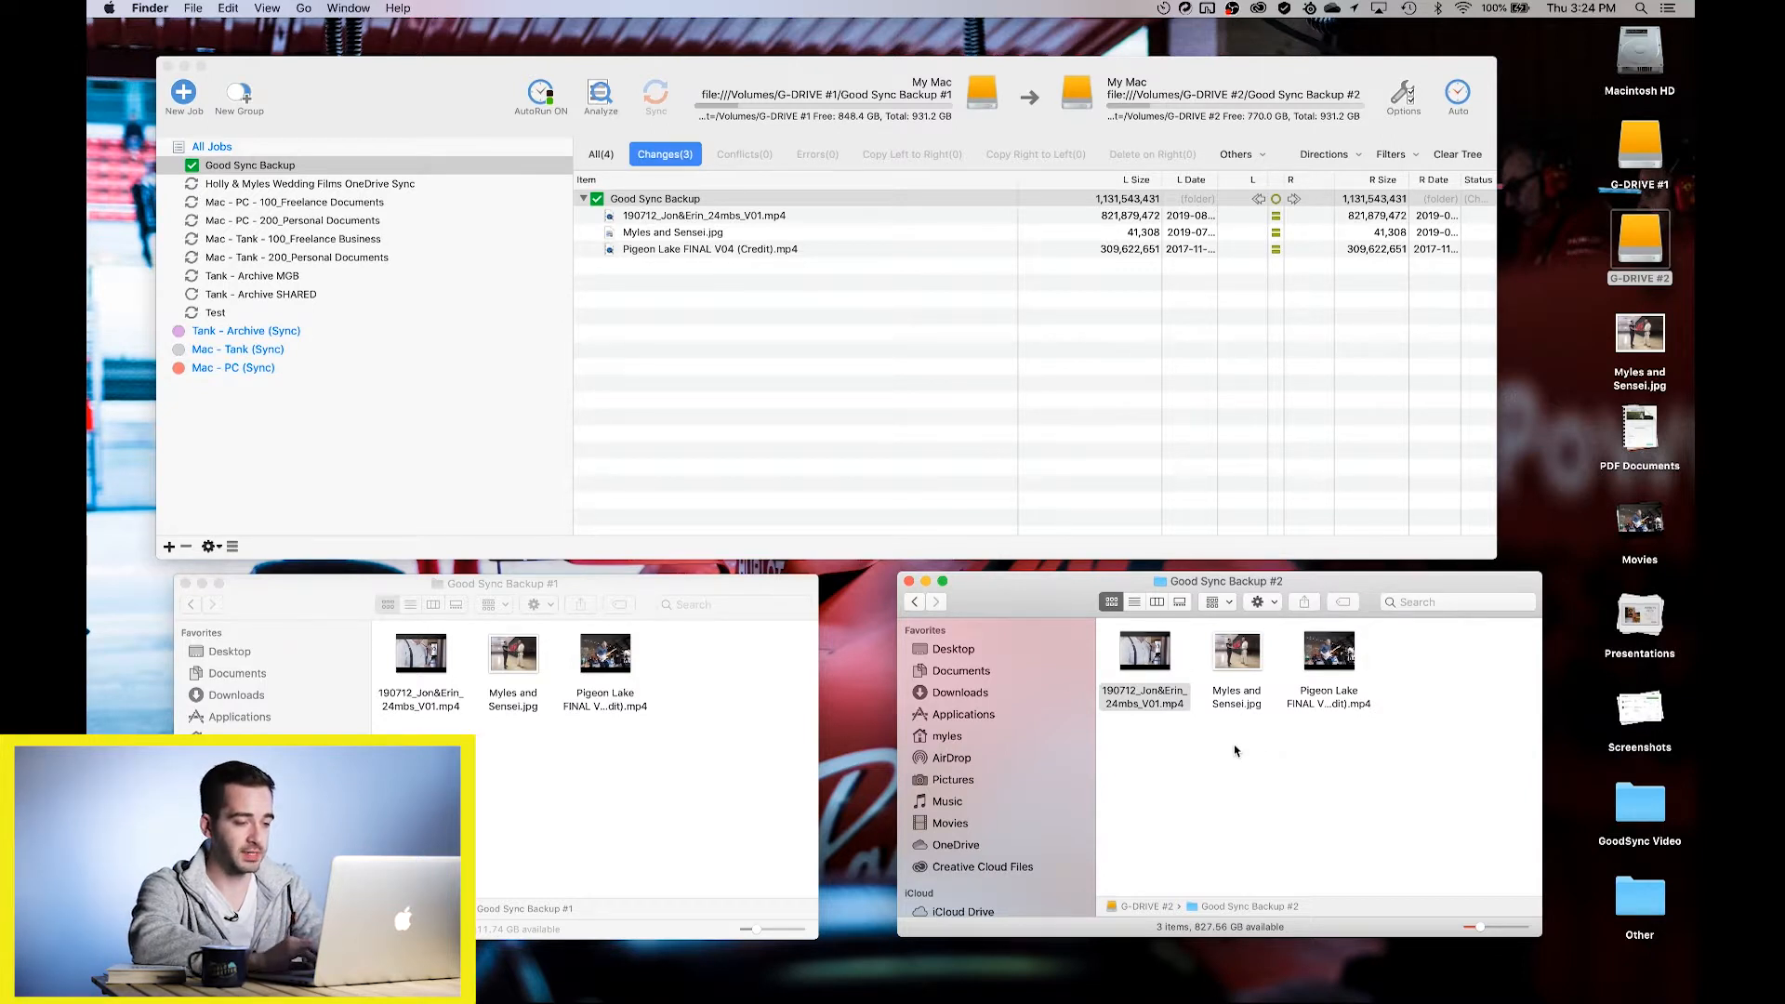
Analyze the Good Sync Backup job again to check for remaining changes between the folders
left_click(842, 357)
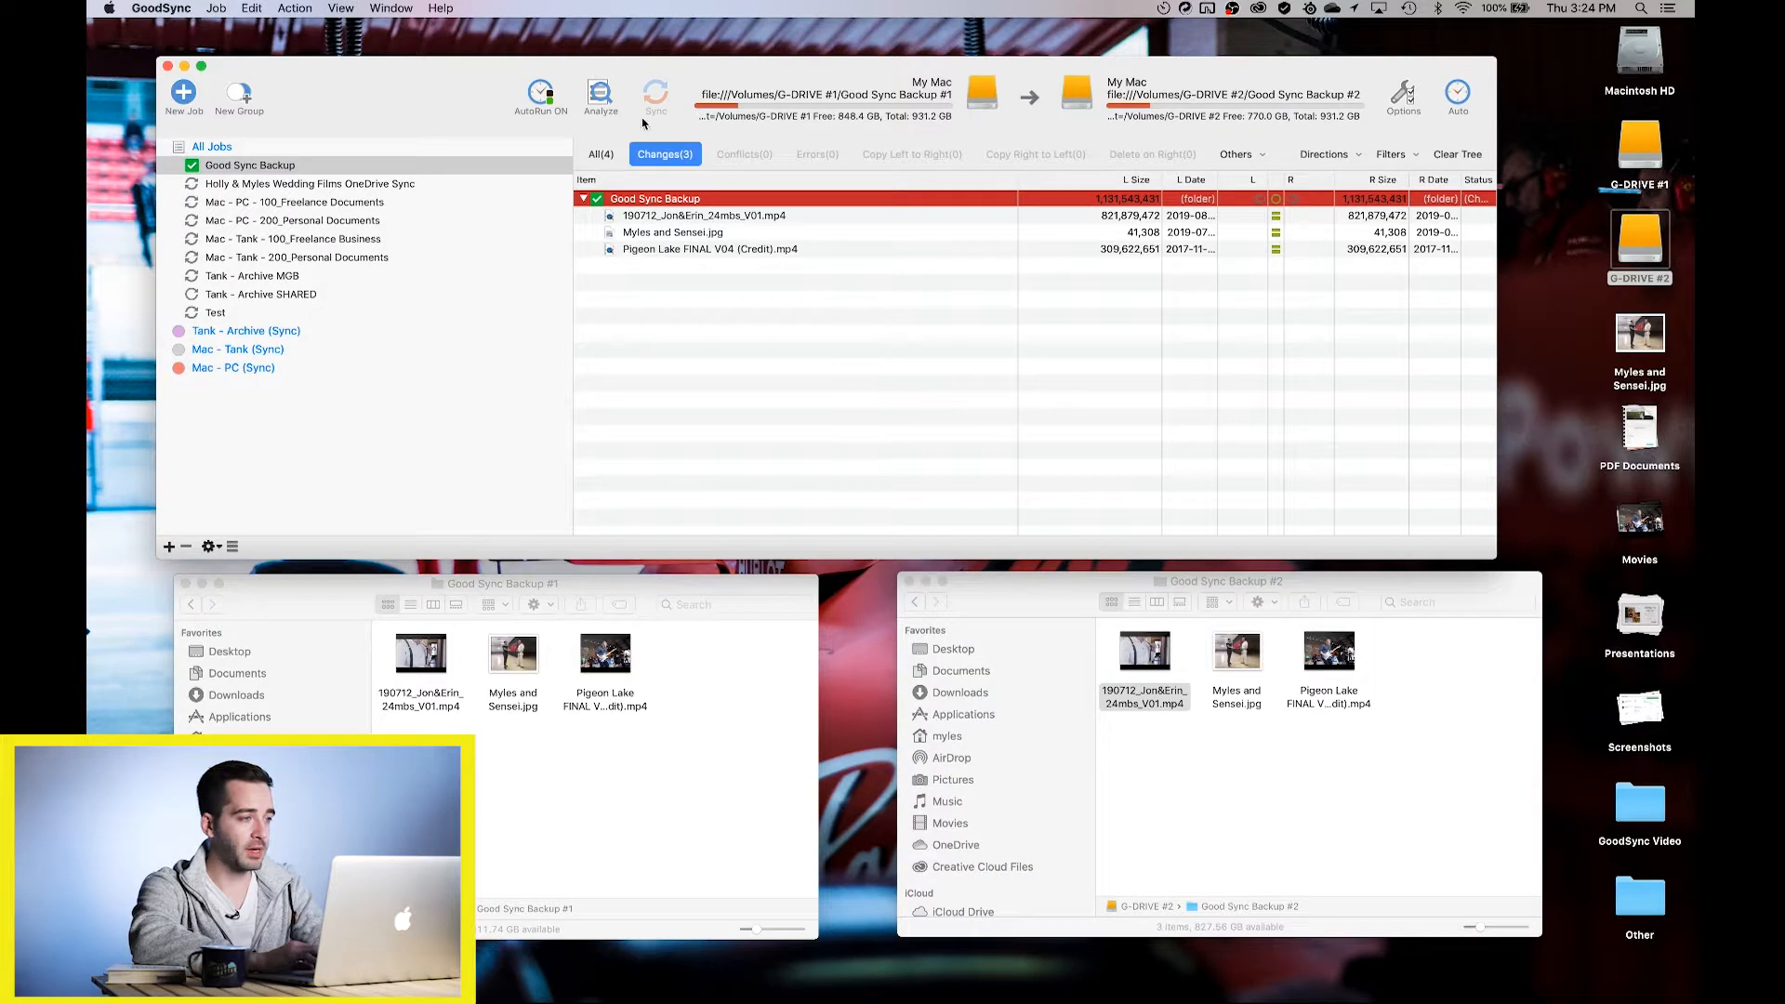
left_click(600, 96)
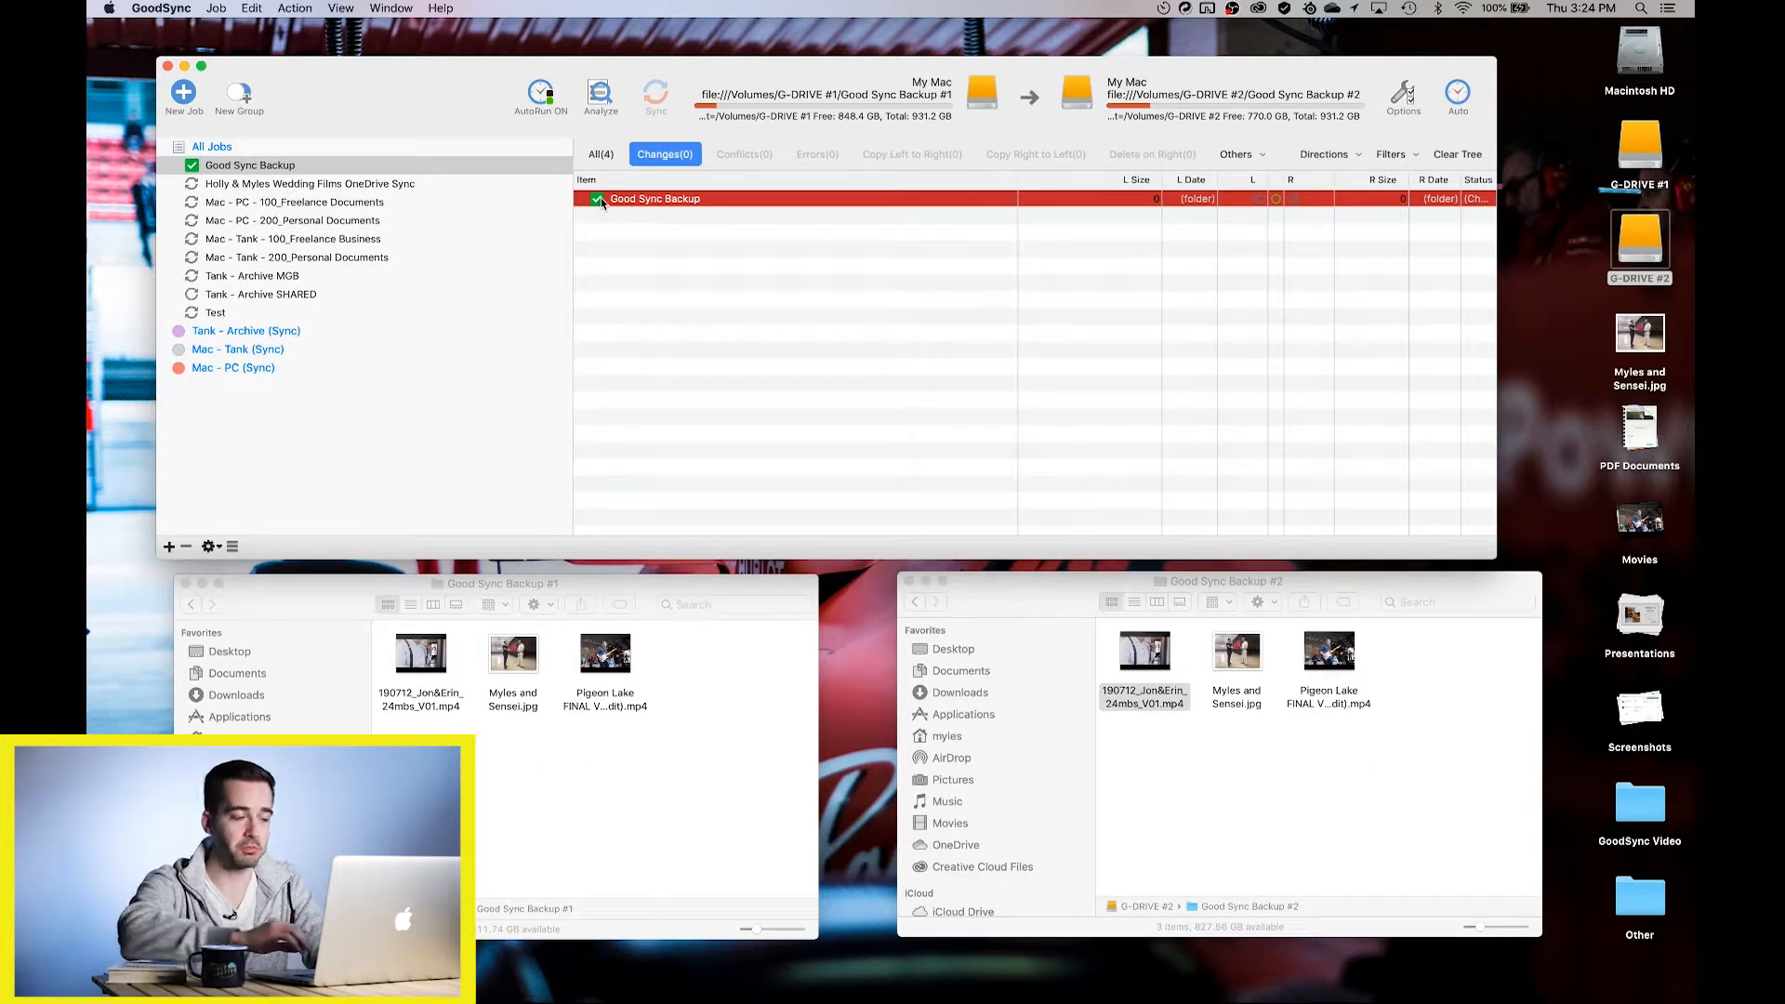
left_click(1213, 817)
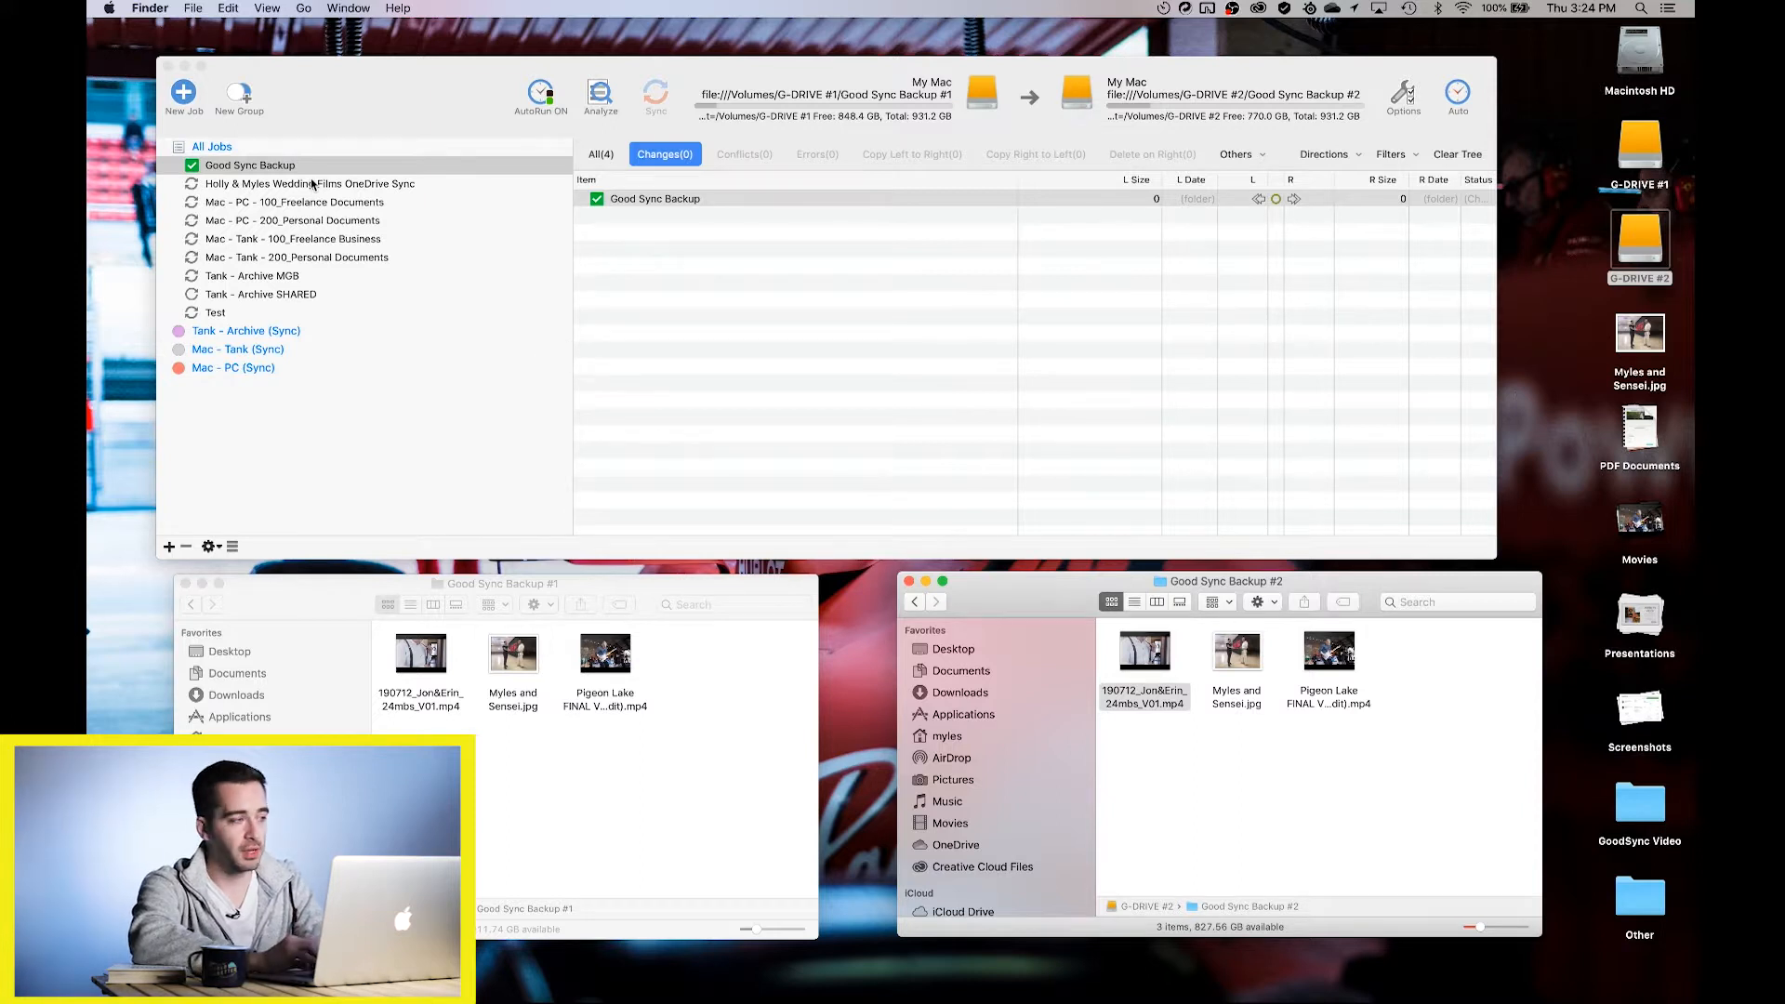
Set the Good Sync Backup job to automatically analyze and sync periodically, every 2 hours, and save its options
right_click(265, 168)
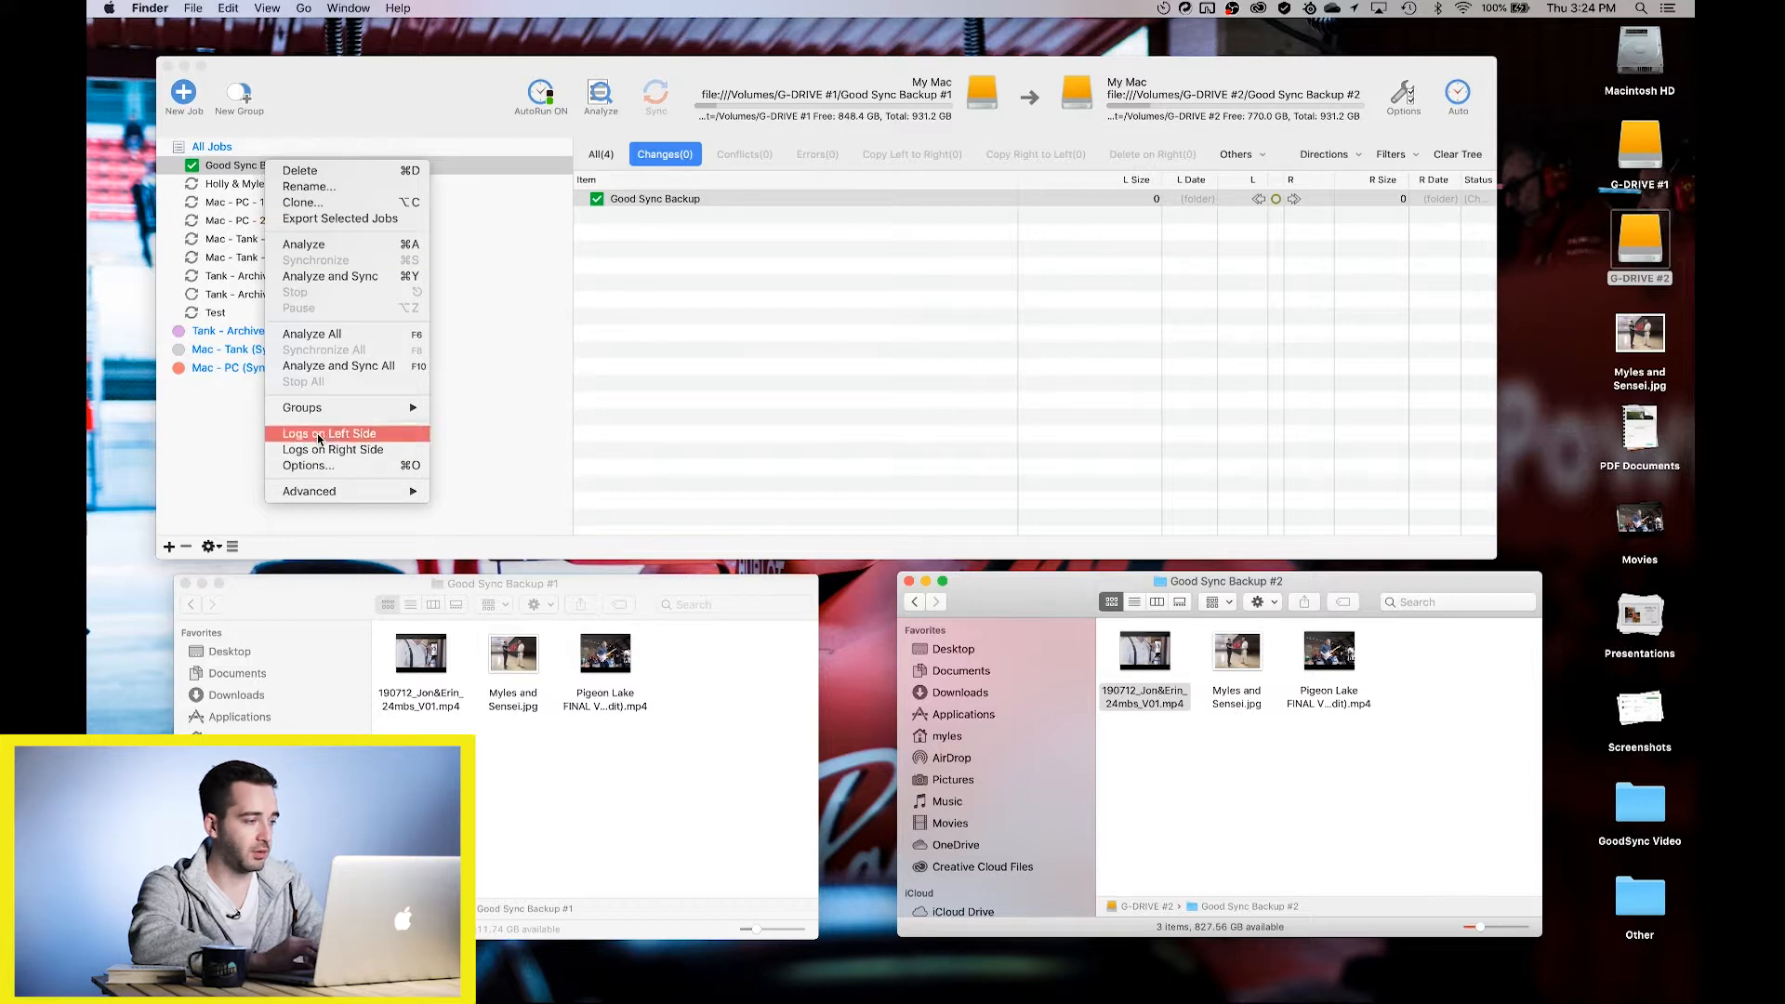
left_click(320, 465)
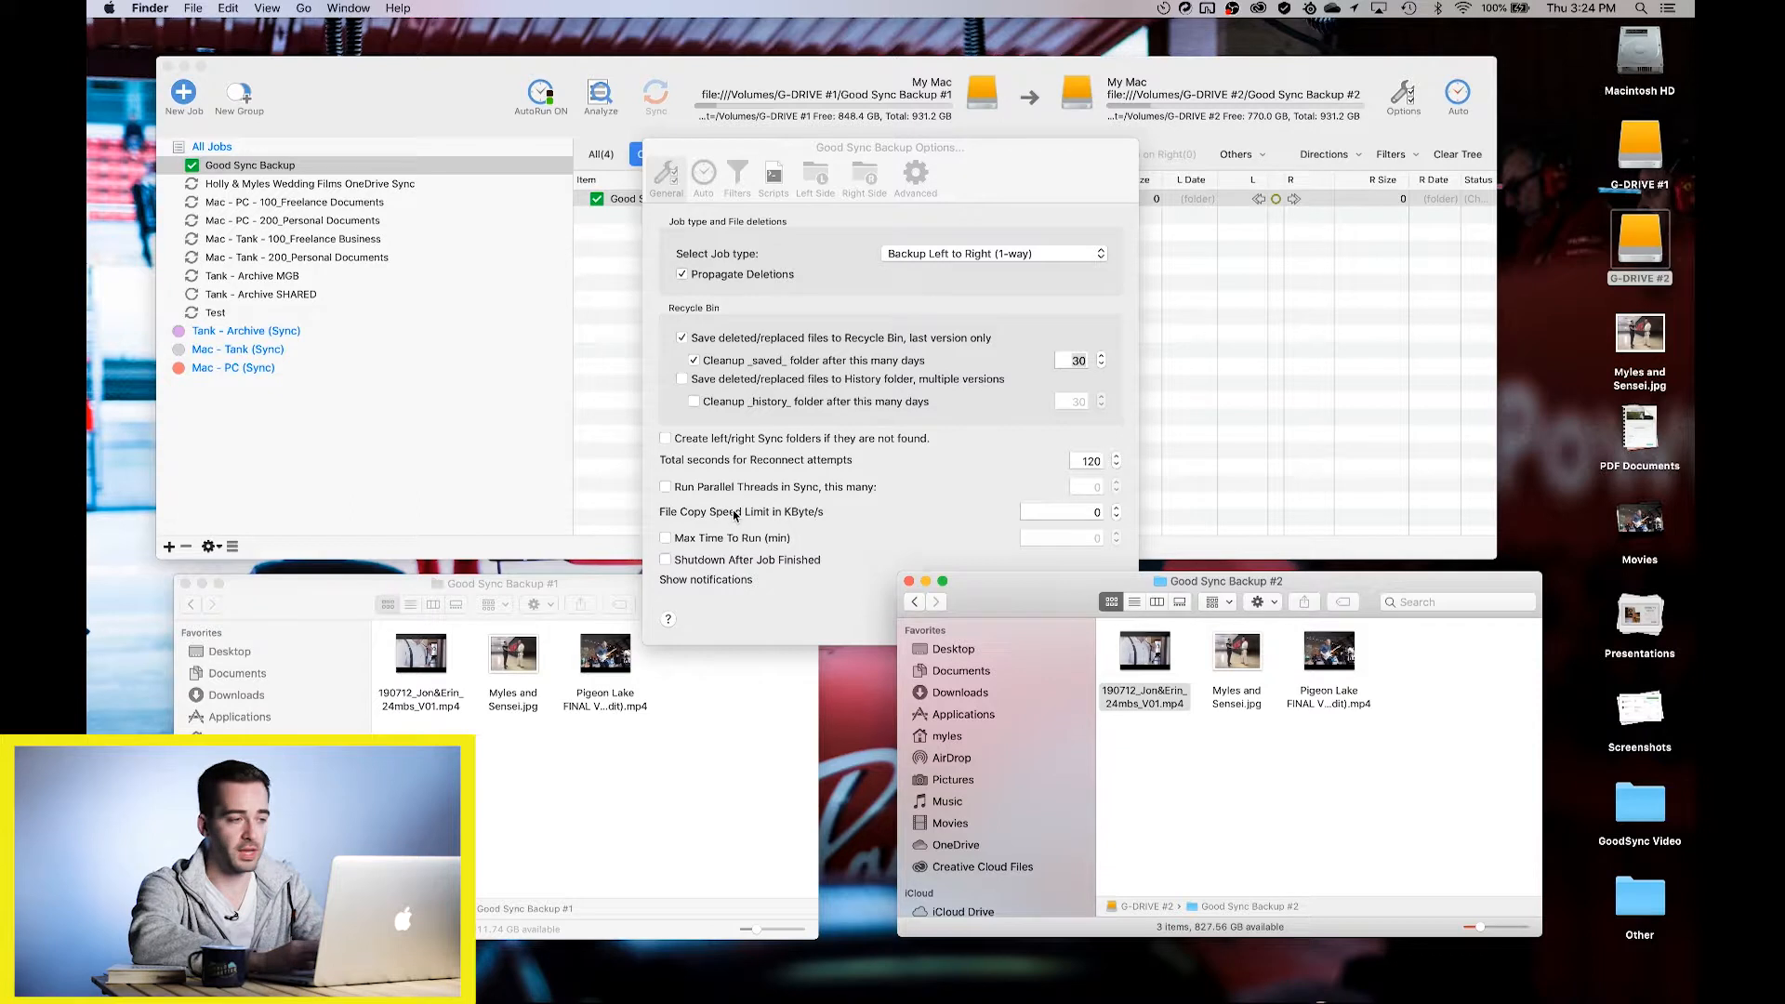
left_click(1008, 179)
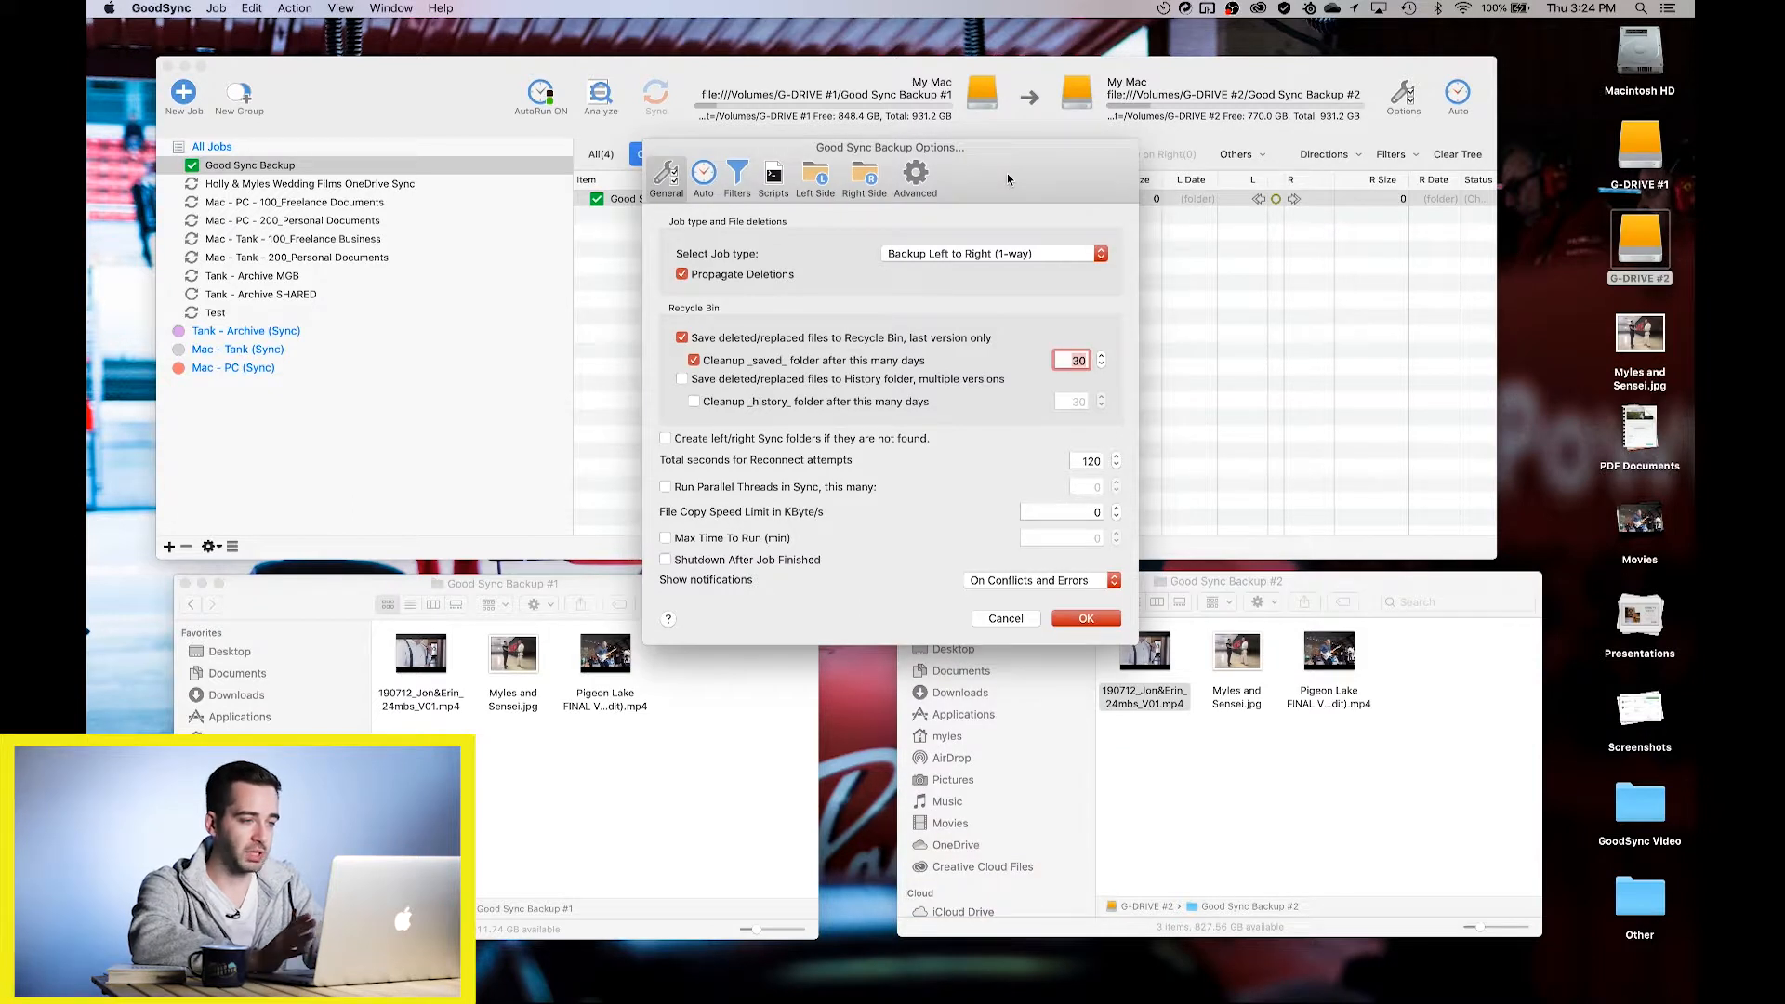
left_click(703, 177)
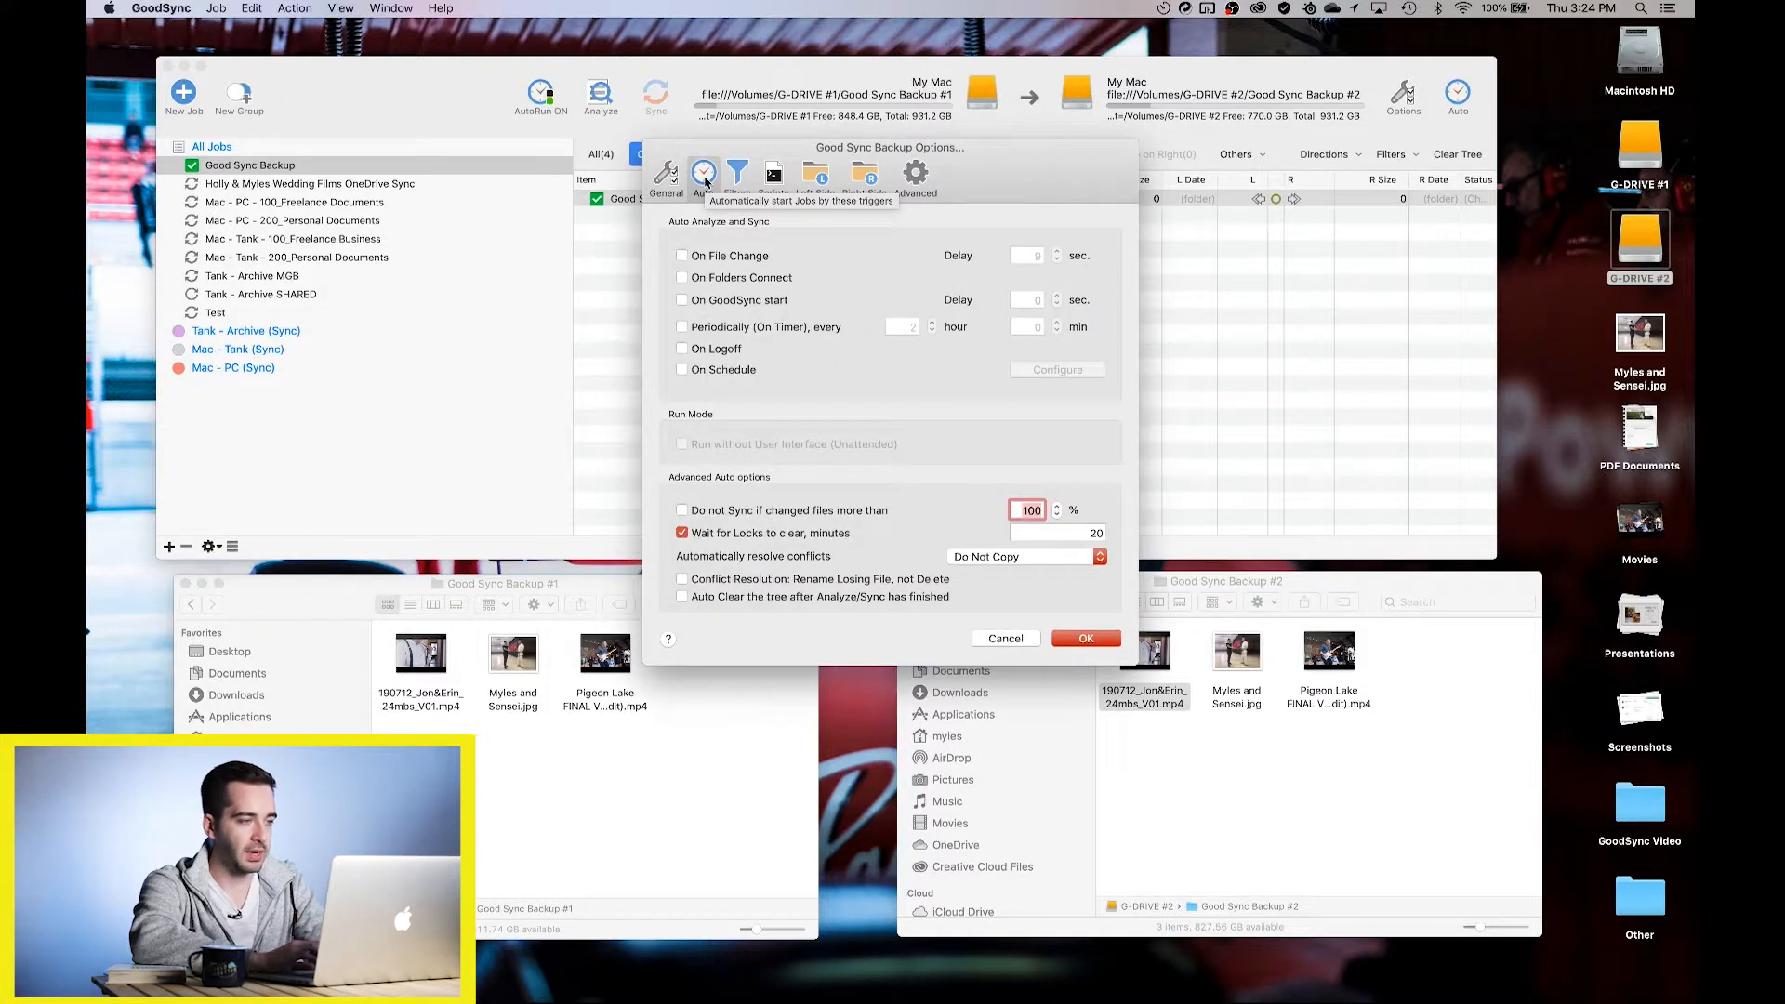
left_click(713, 331)
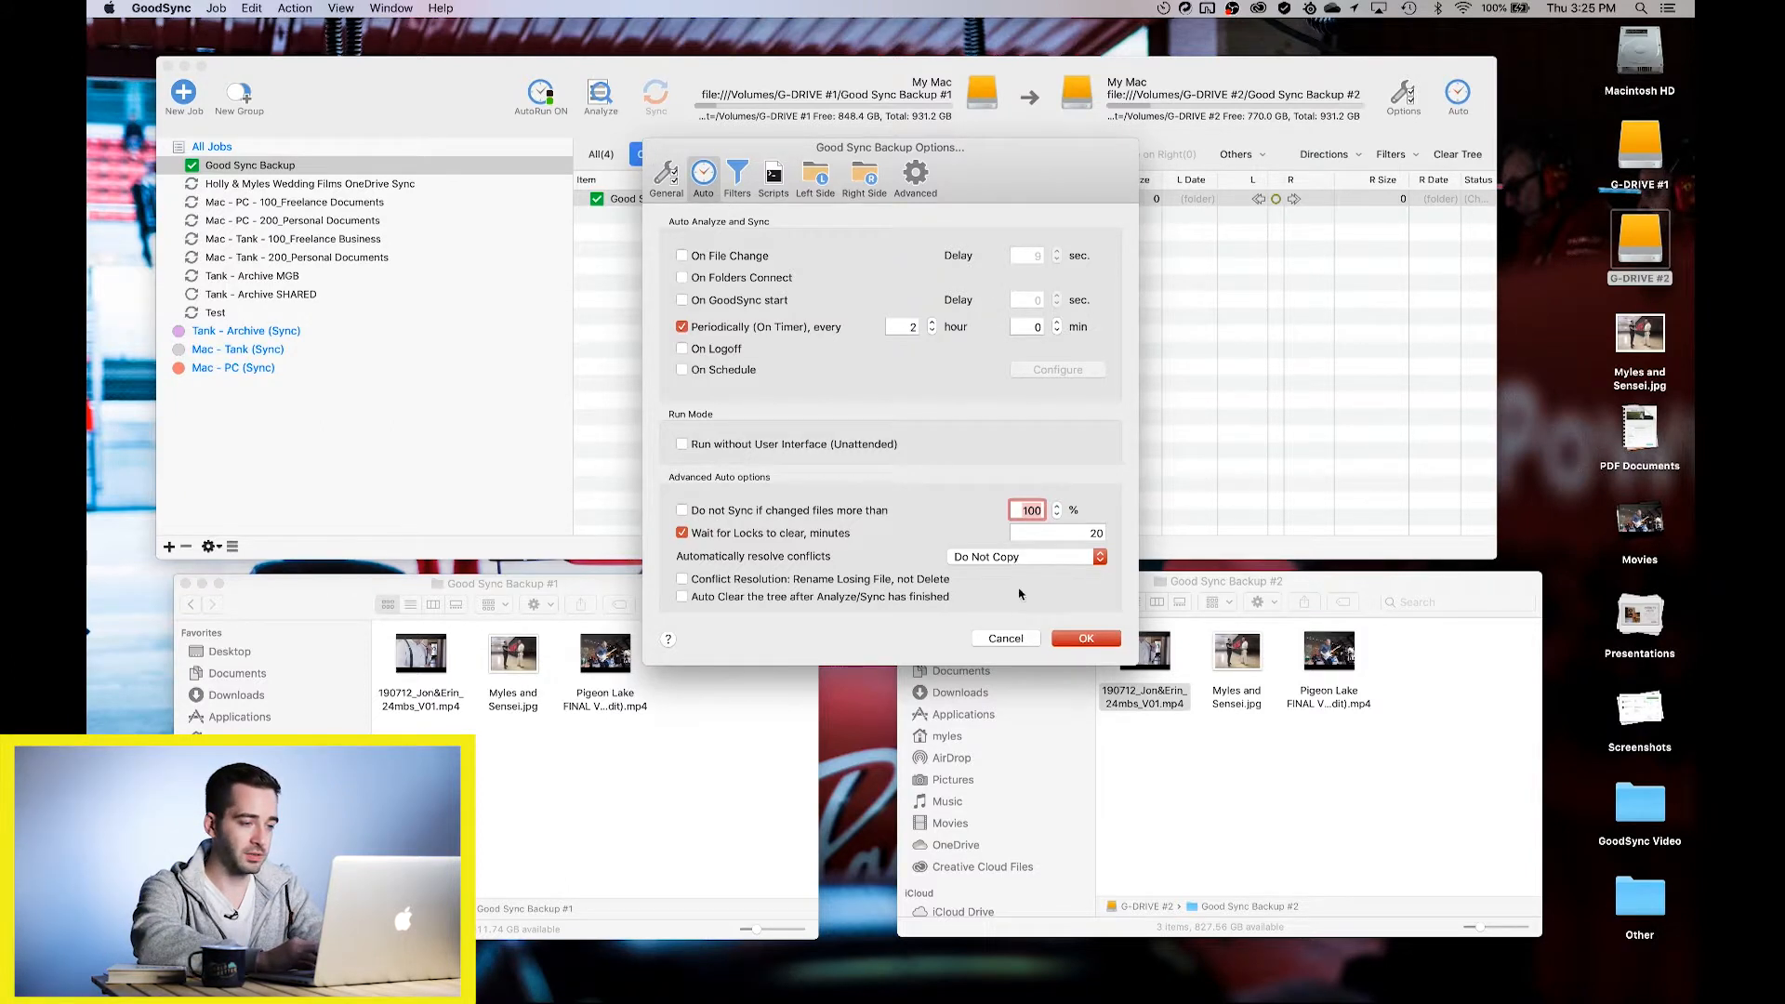
left_click(1086, 640)
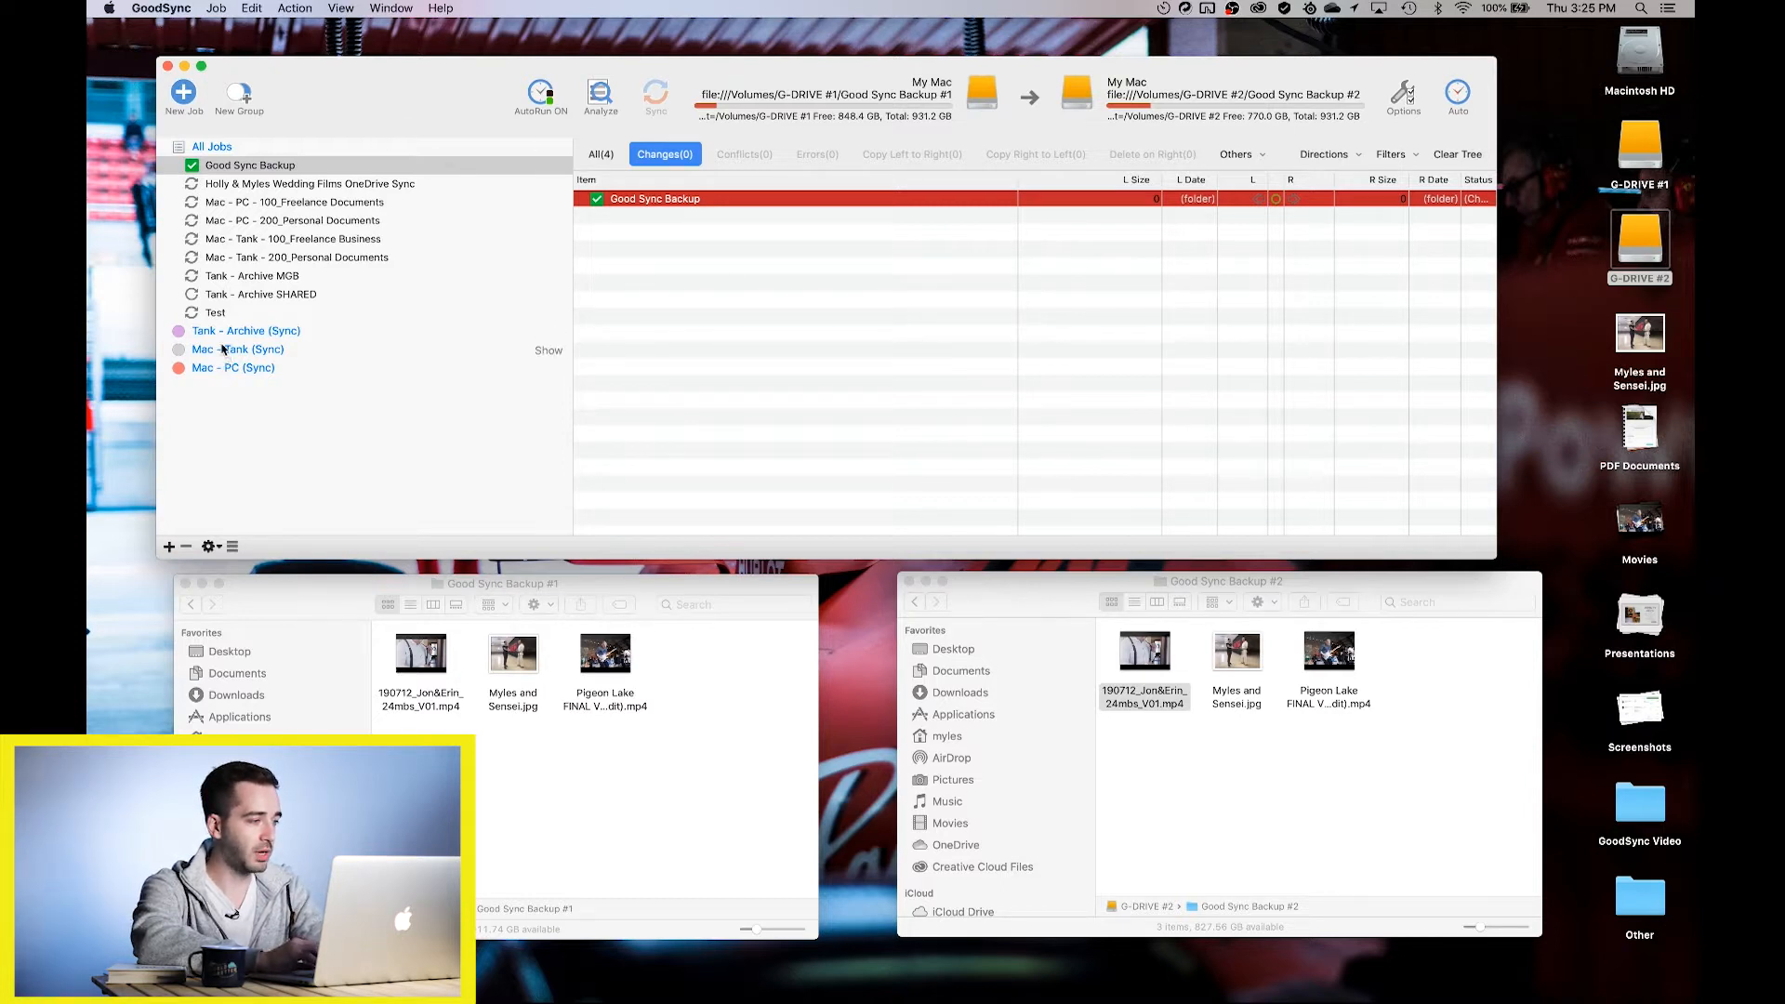
Review the group choices for the Good Sync Backup job and the jobs inside the Mac - PC (Sync) and Mac - Tank (Sync) groups
right_click(253, 166)
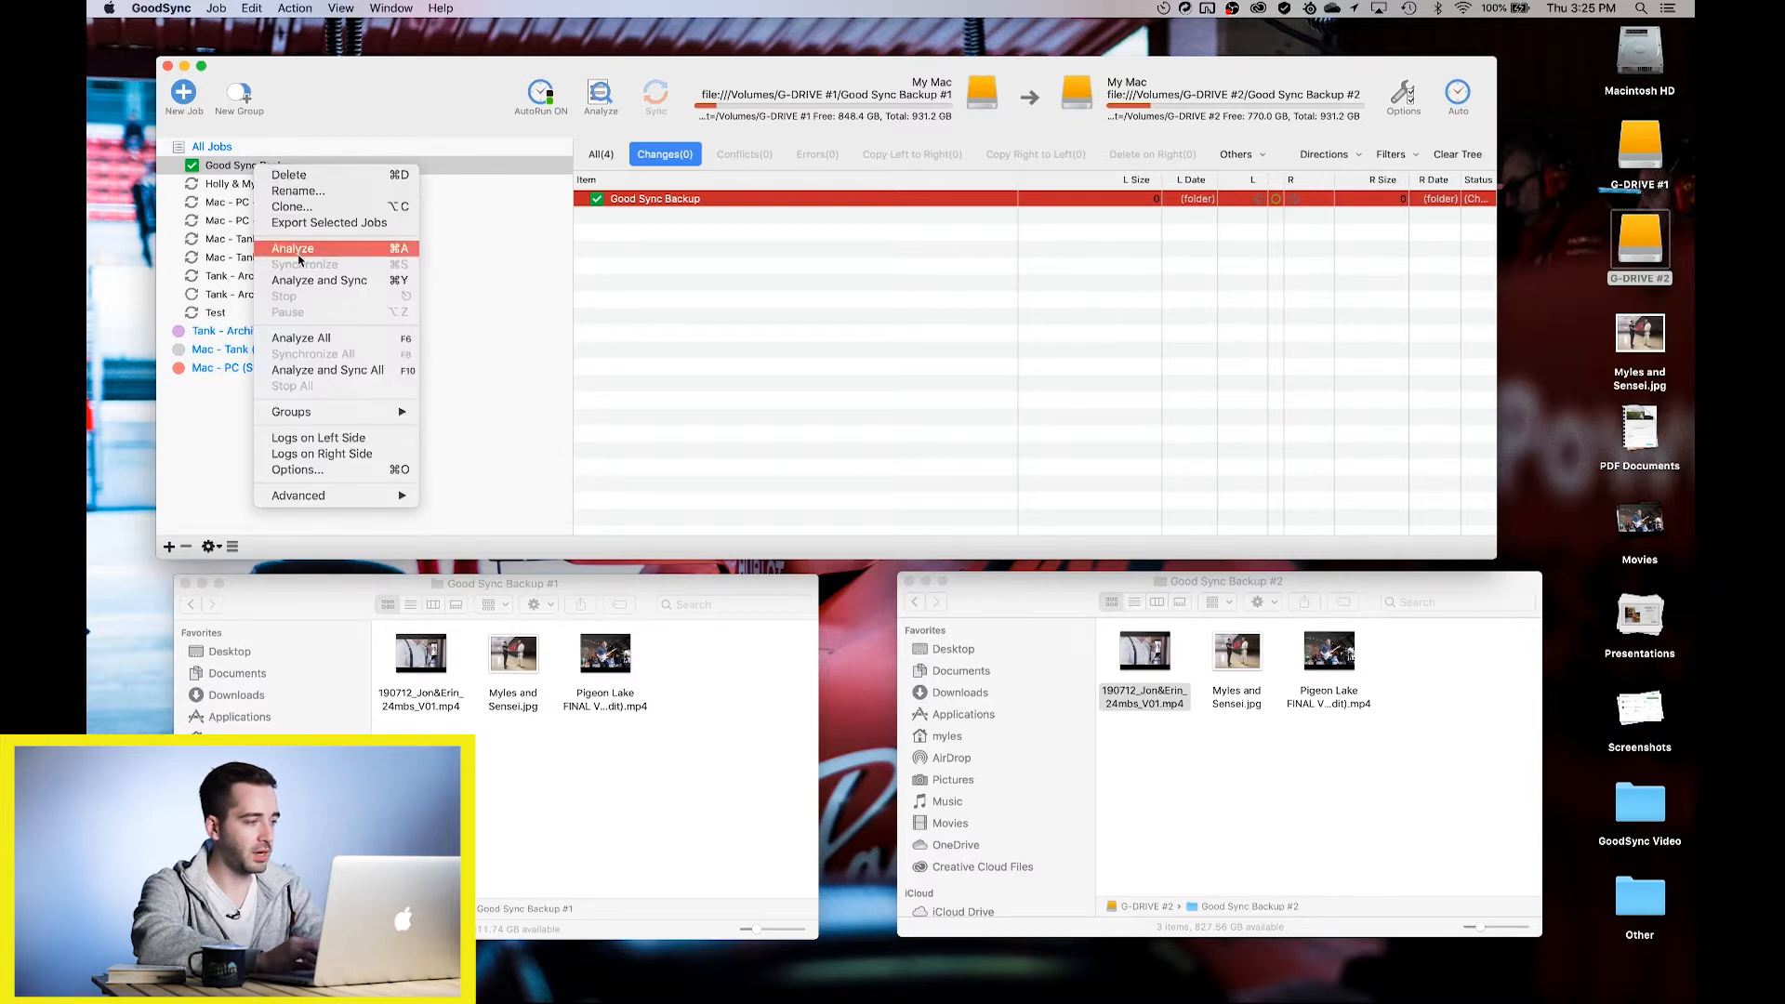
mouse_move(335, 411)
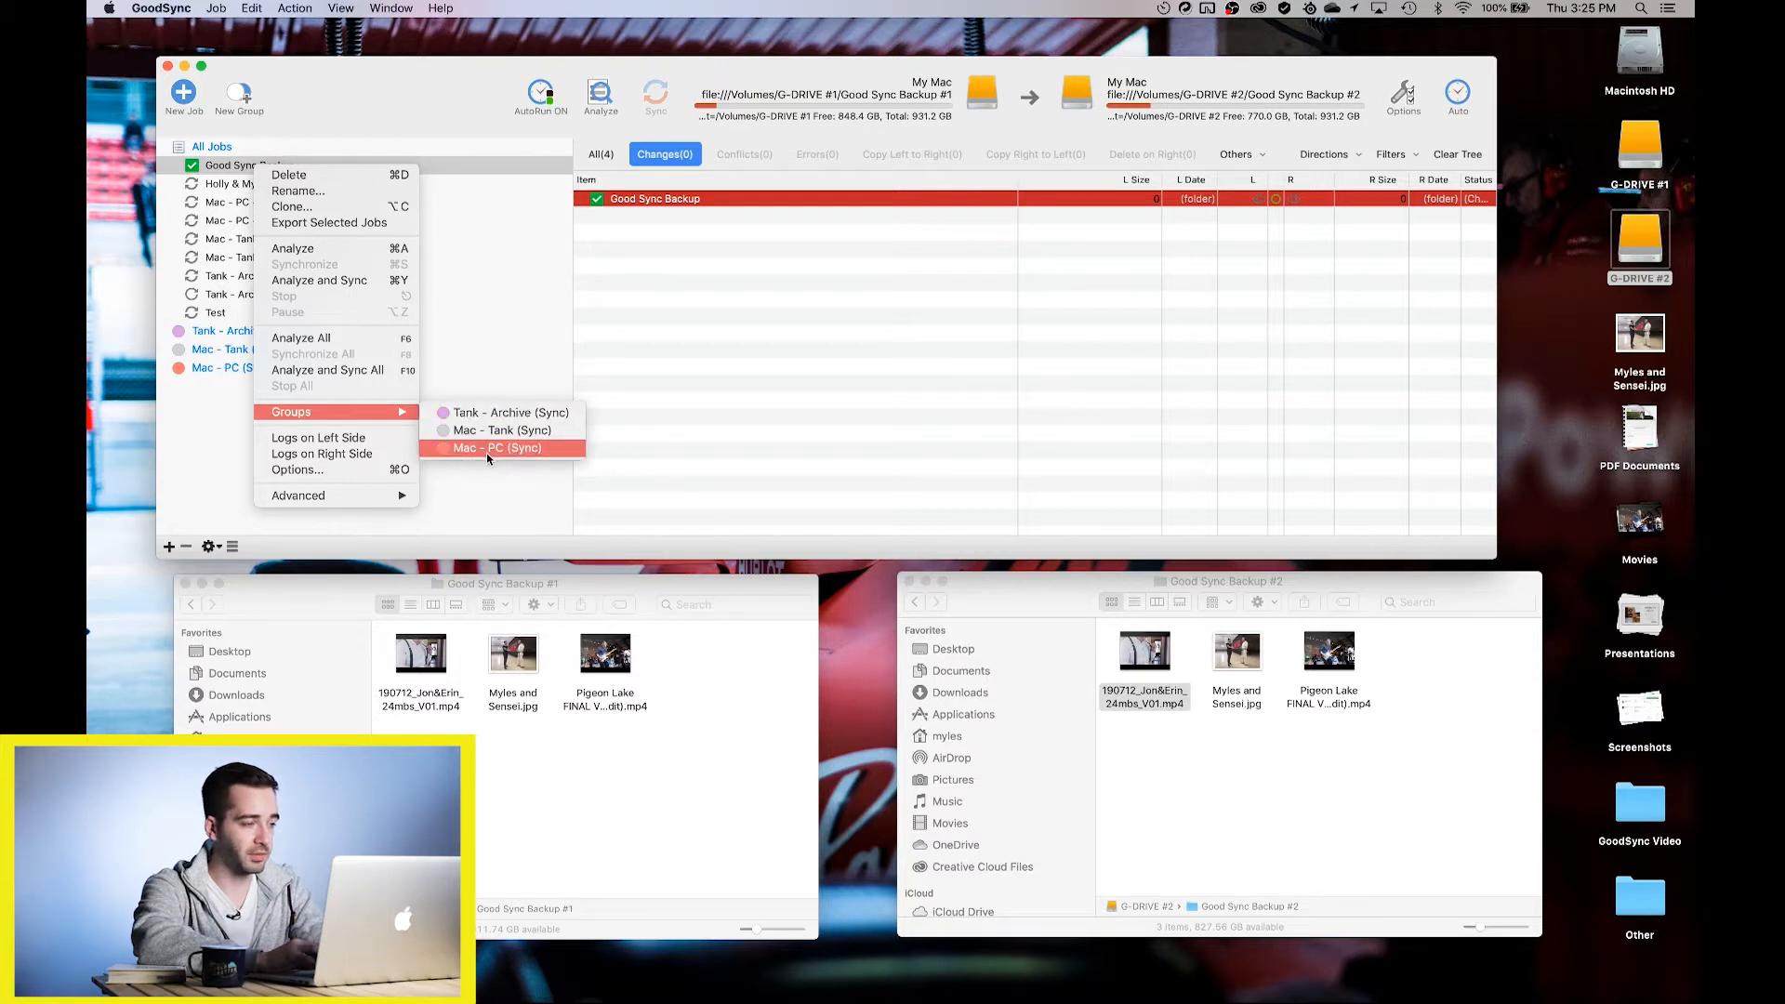
left_click(237, 414)
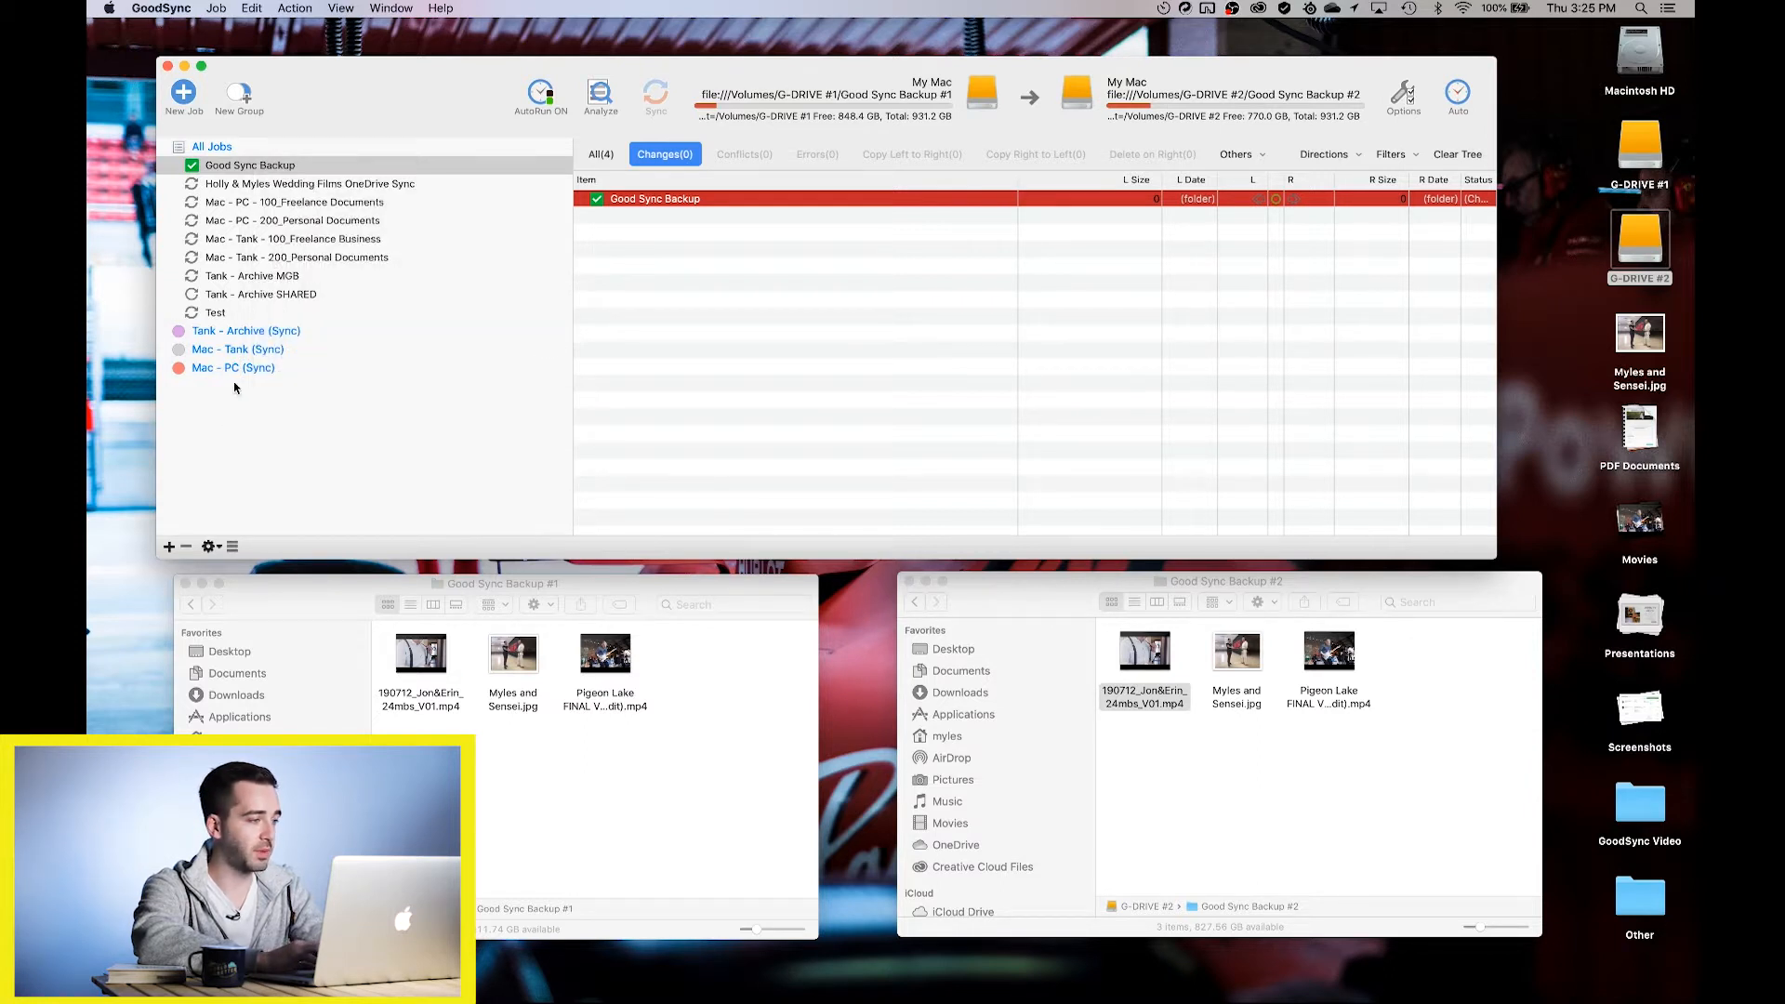
left_click(318, 368)
left_click(550, 370)
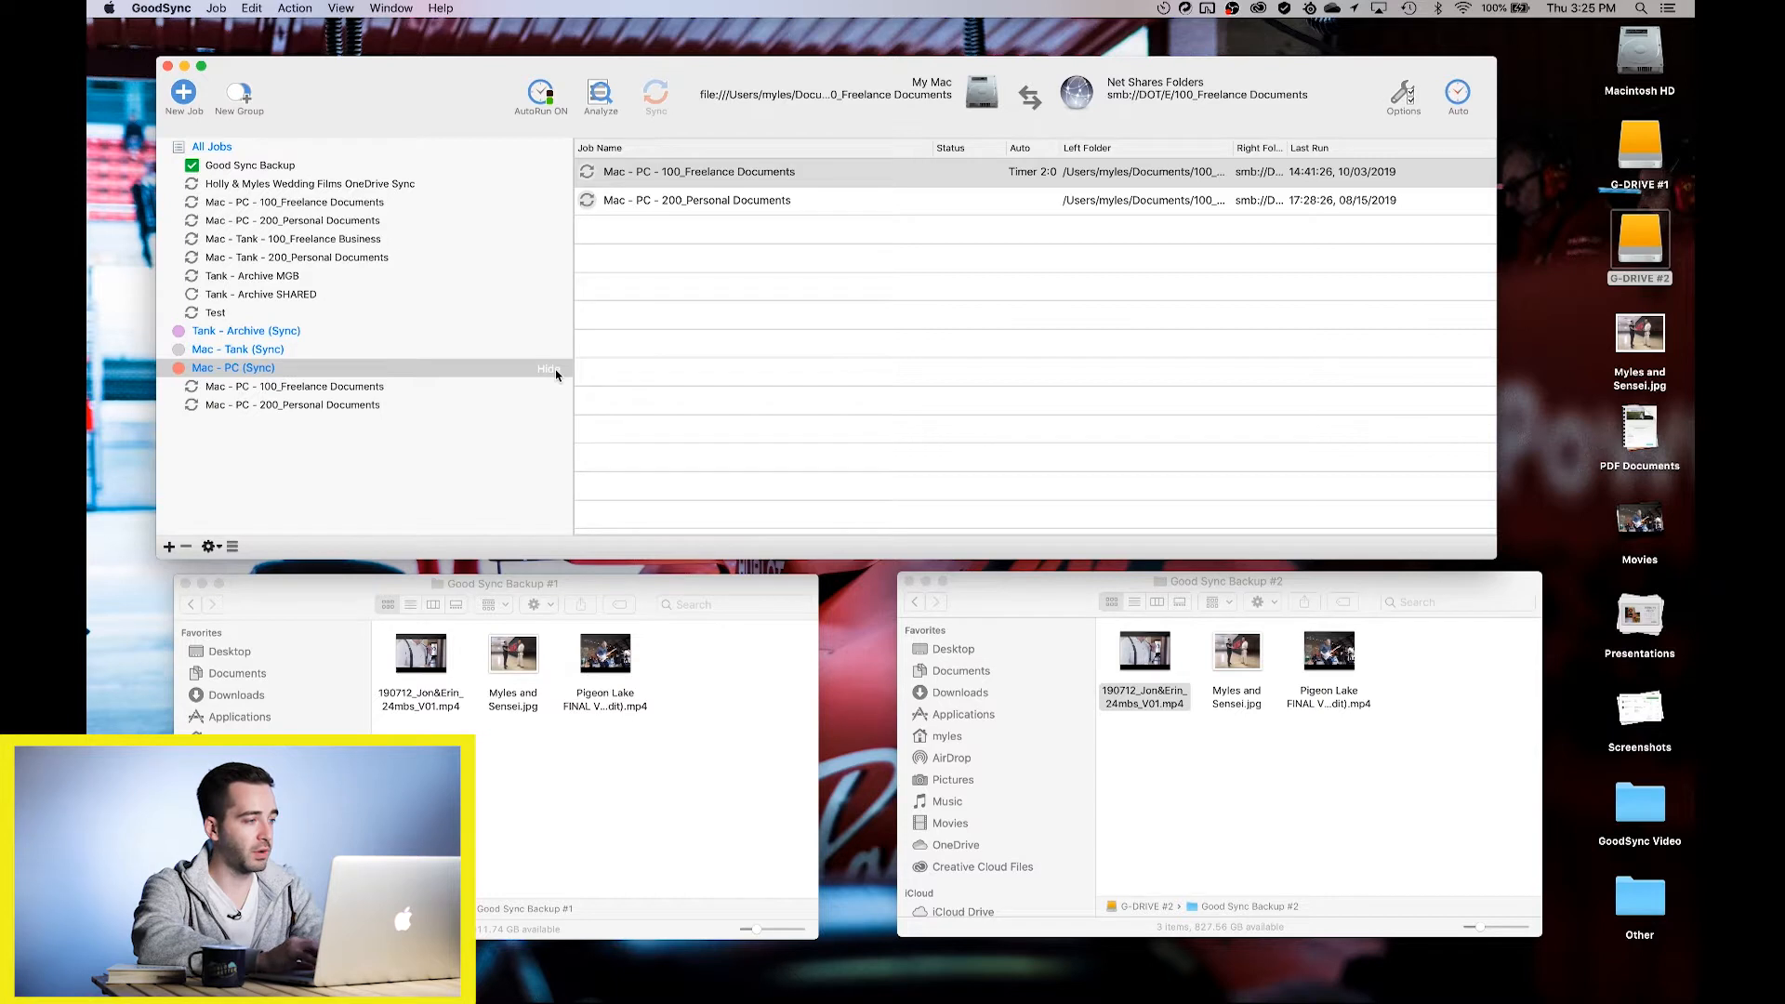
left_click(300, 351)
left_click(551, 351)
left_click(551, 350)
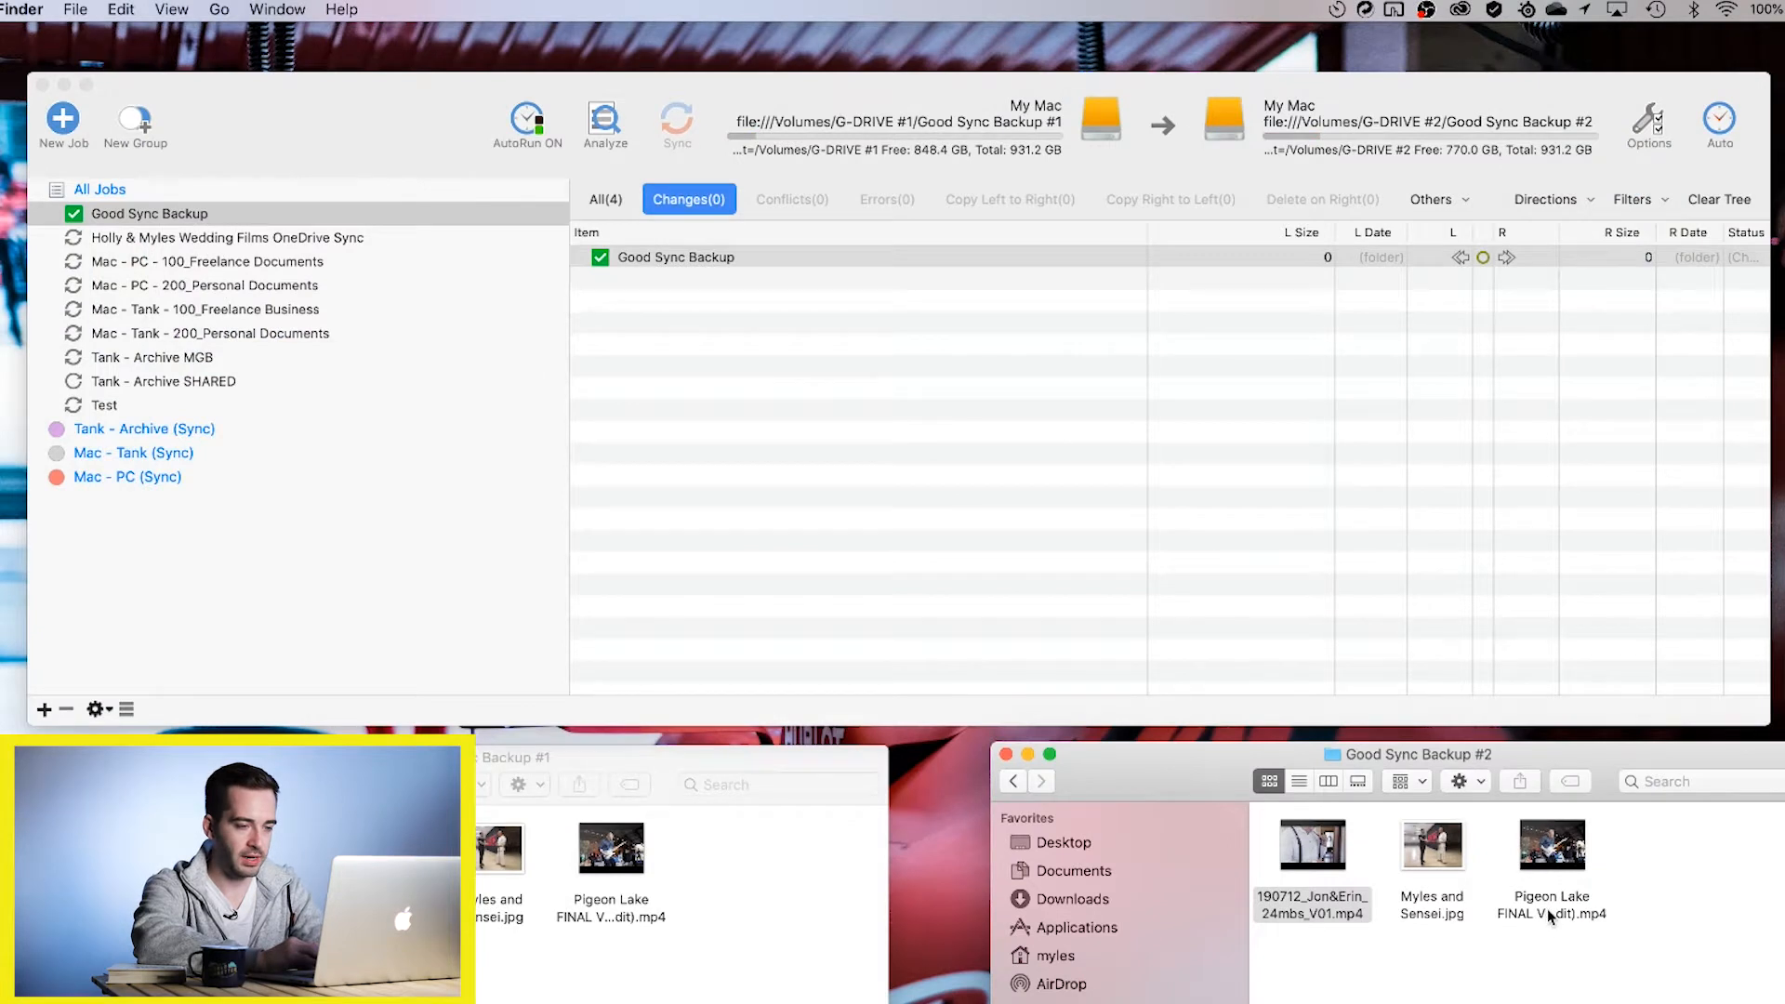
Delete the Pigeon Lake video from the Good Sync Backup #2 folder and analyze the Good Sync Backup job
left_click(1548, 907)
key("super+BackSpace")
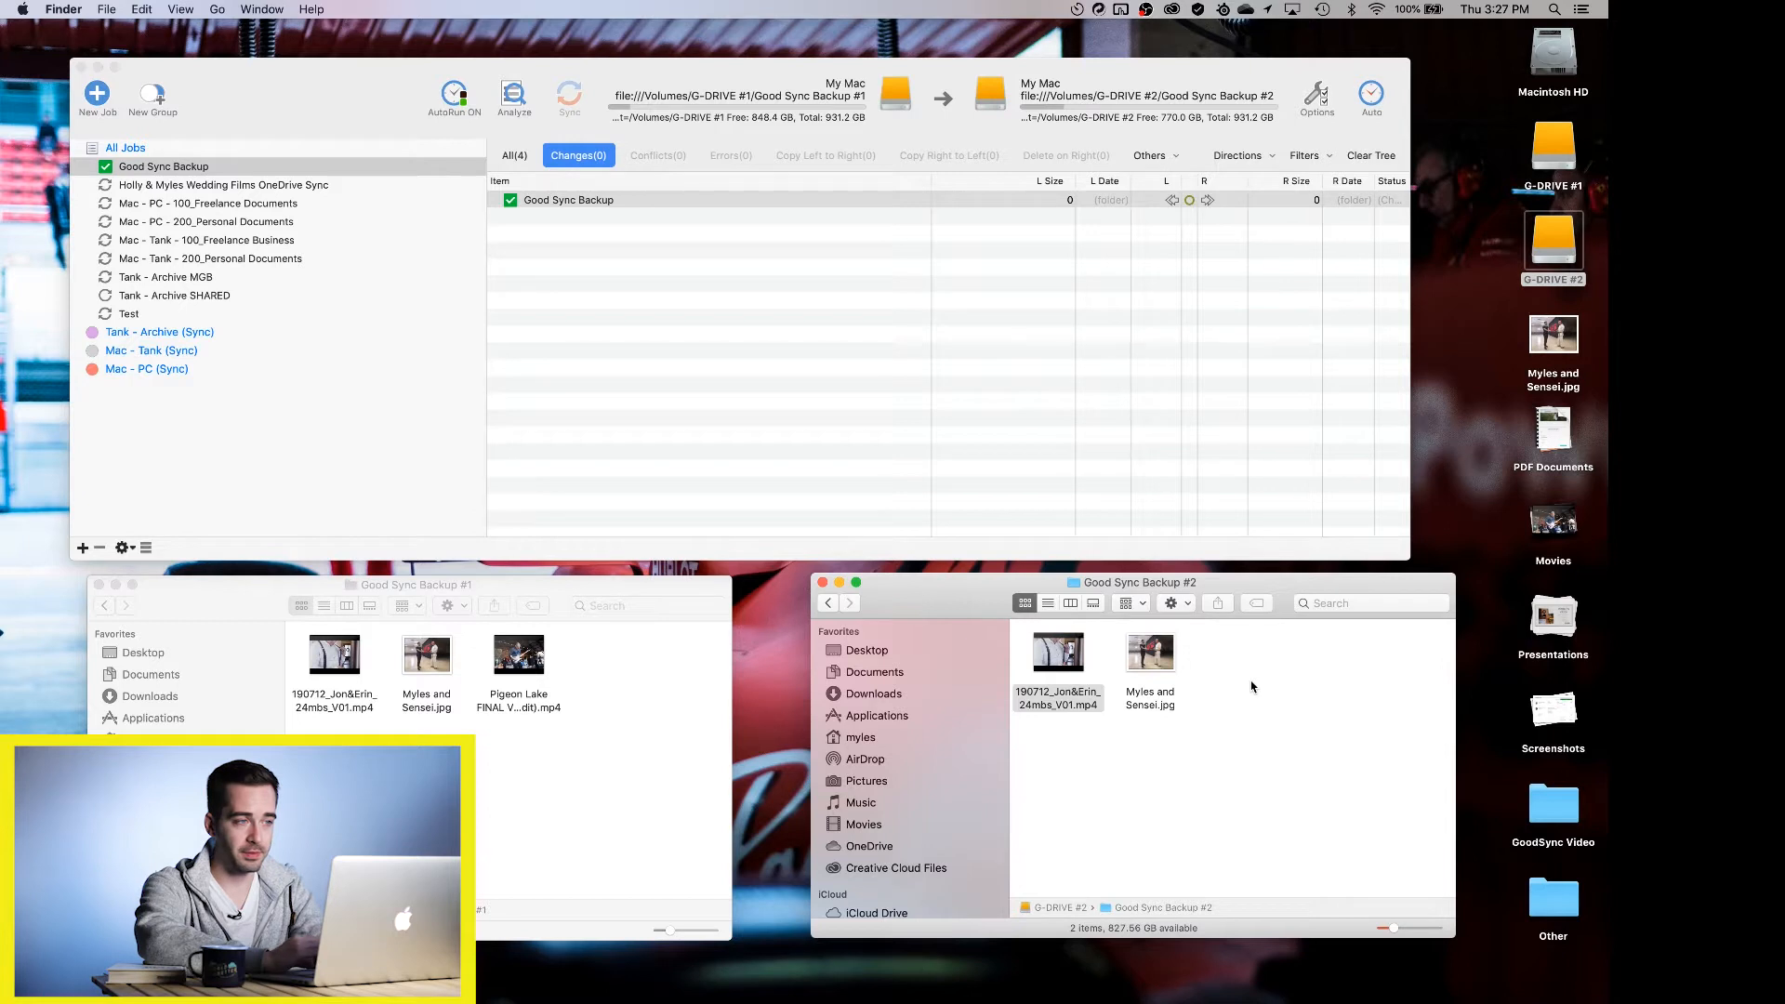
left_click(517, 91)
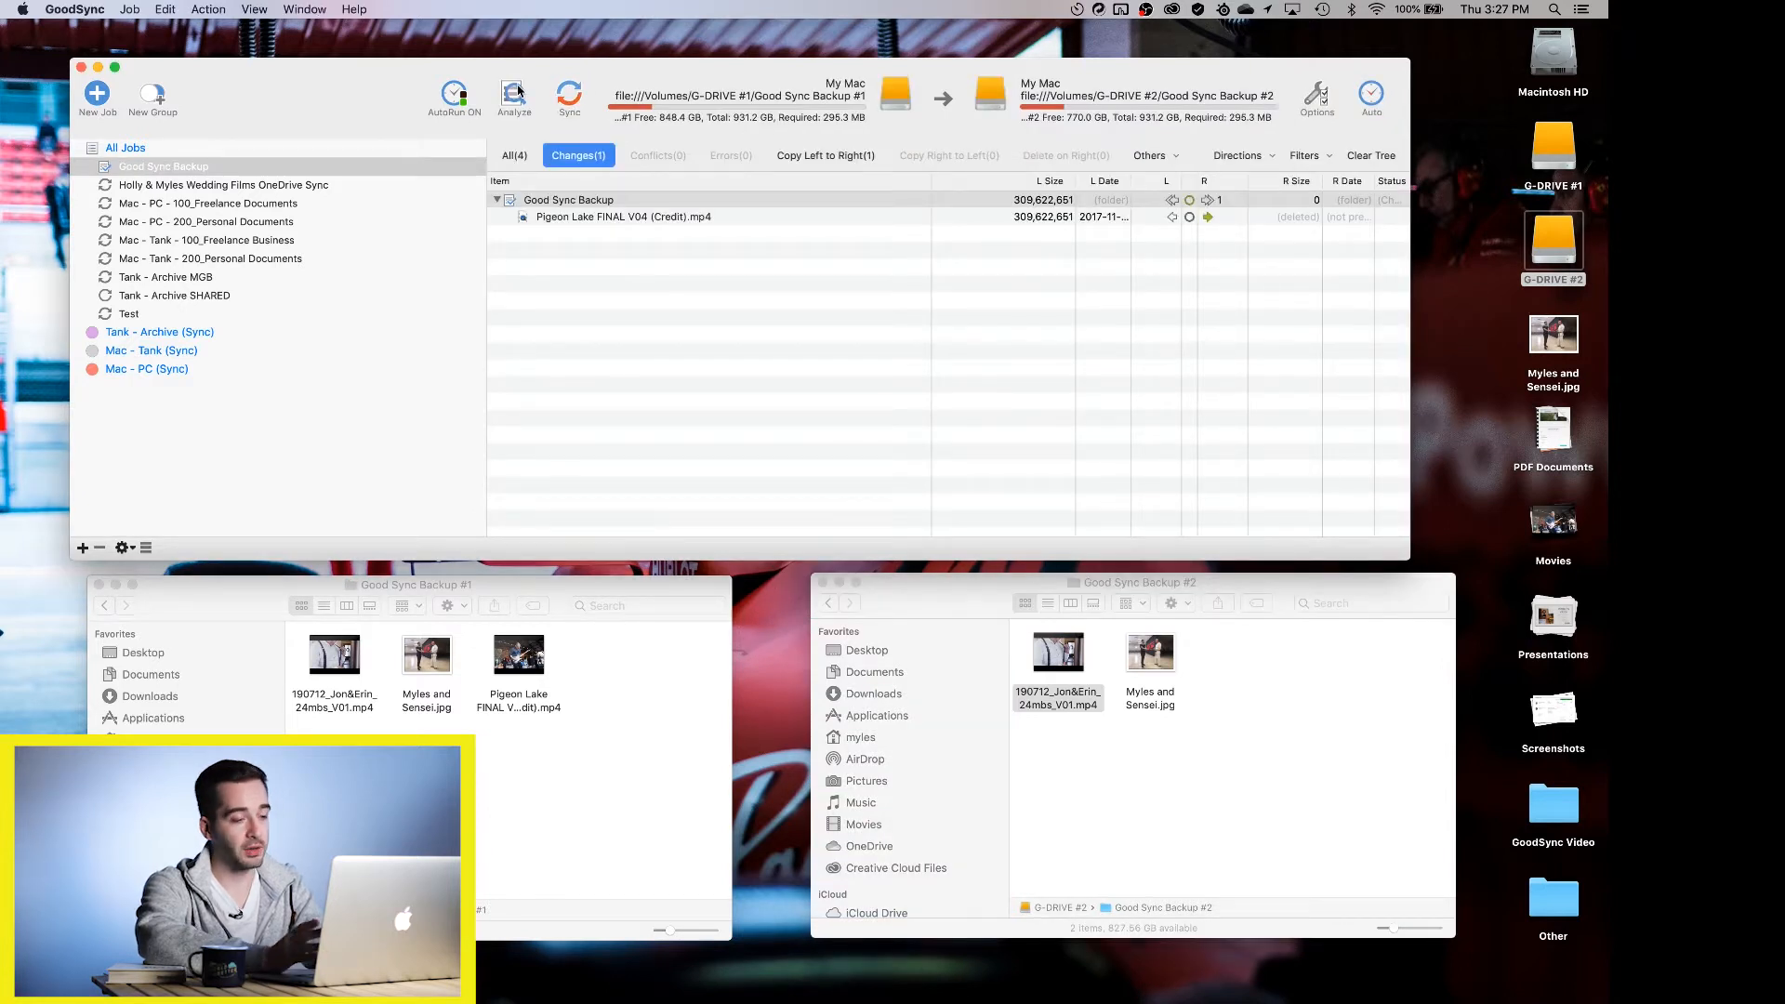
left_click(612, 685)
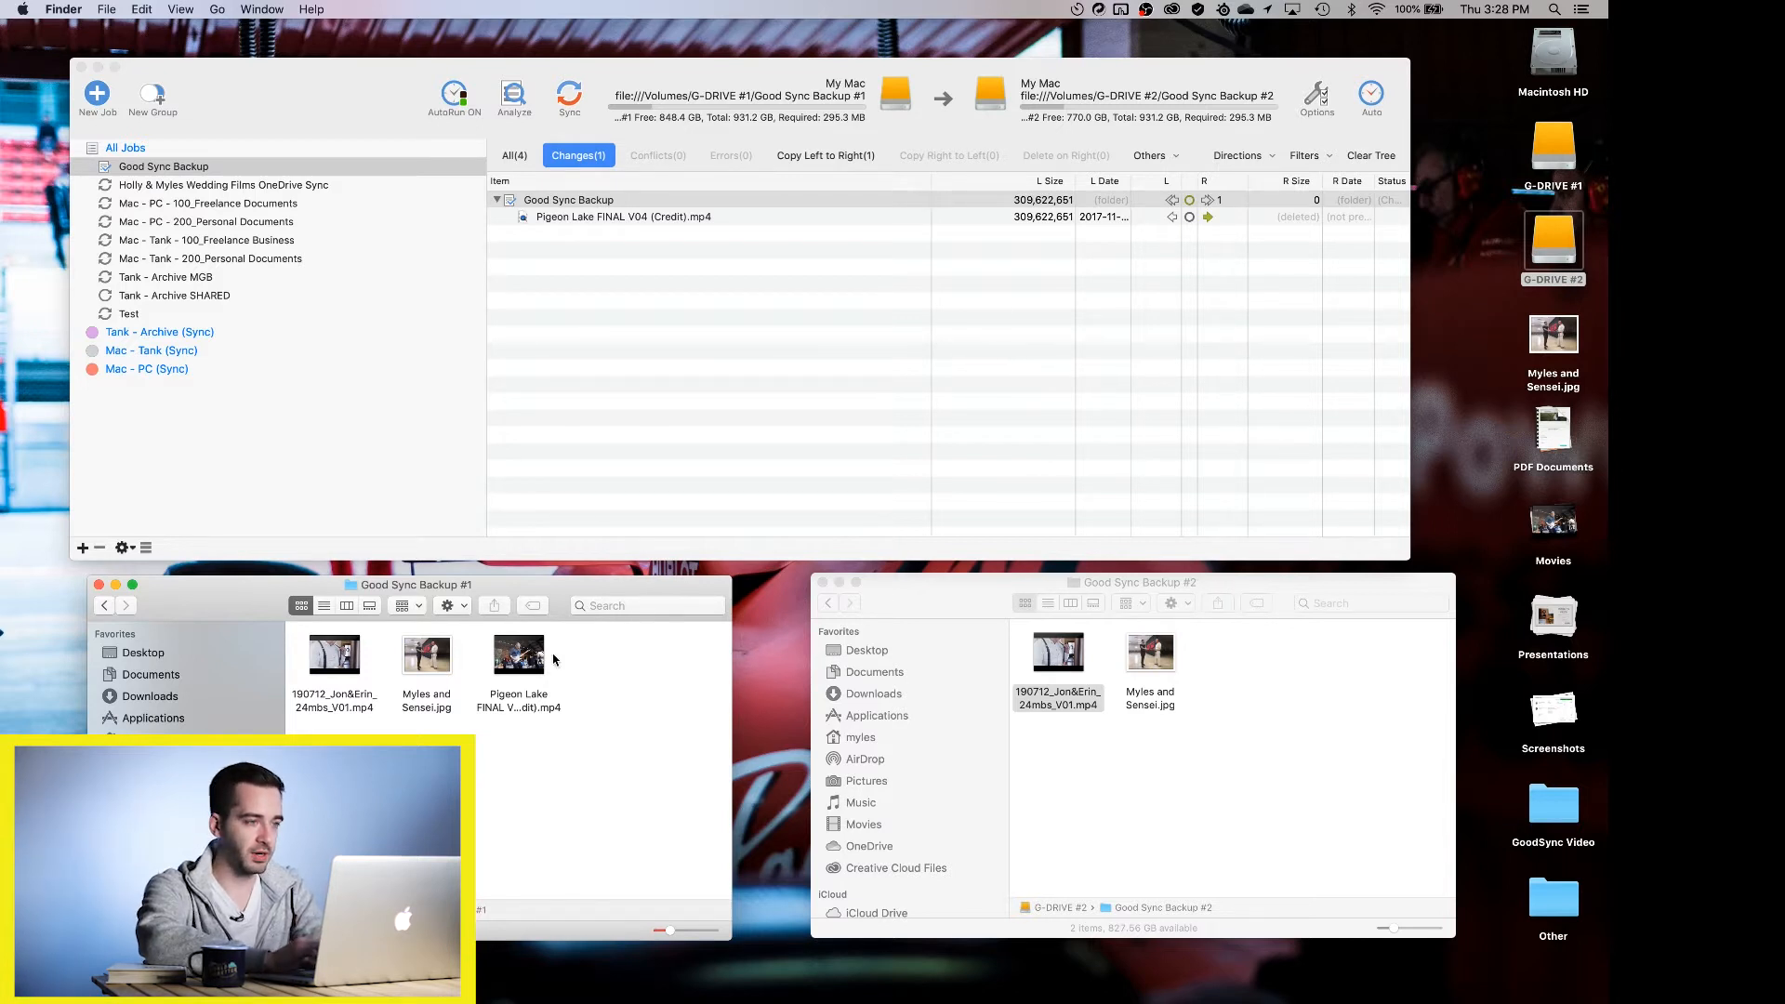
Change the Good Sync Backup job from one-way backup to two-way synchronization
left_click(945, 98)
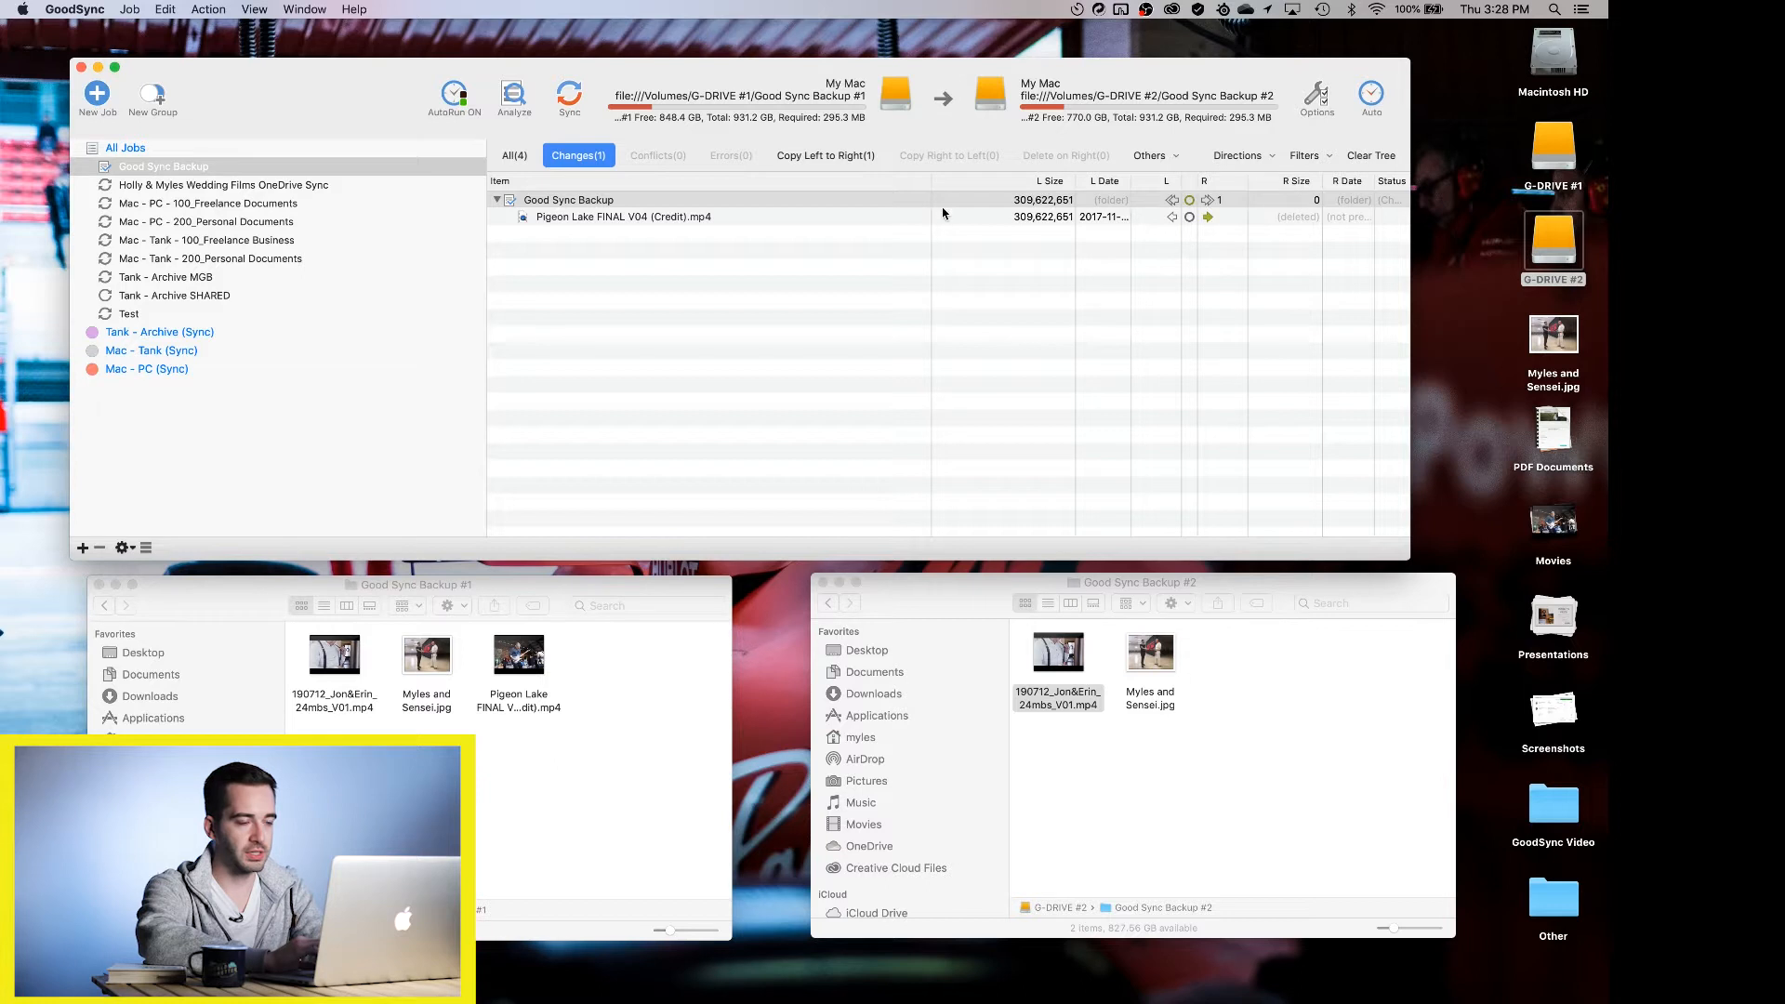
left_click(945, 98)
left_click(796, 228)
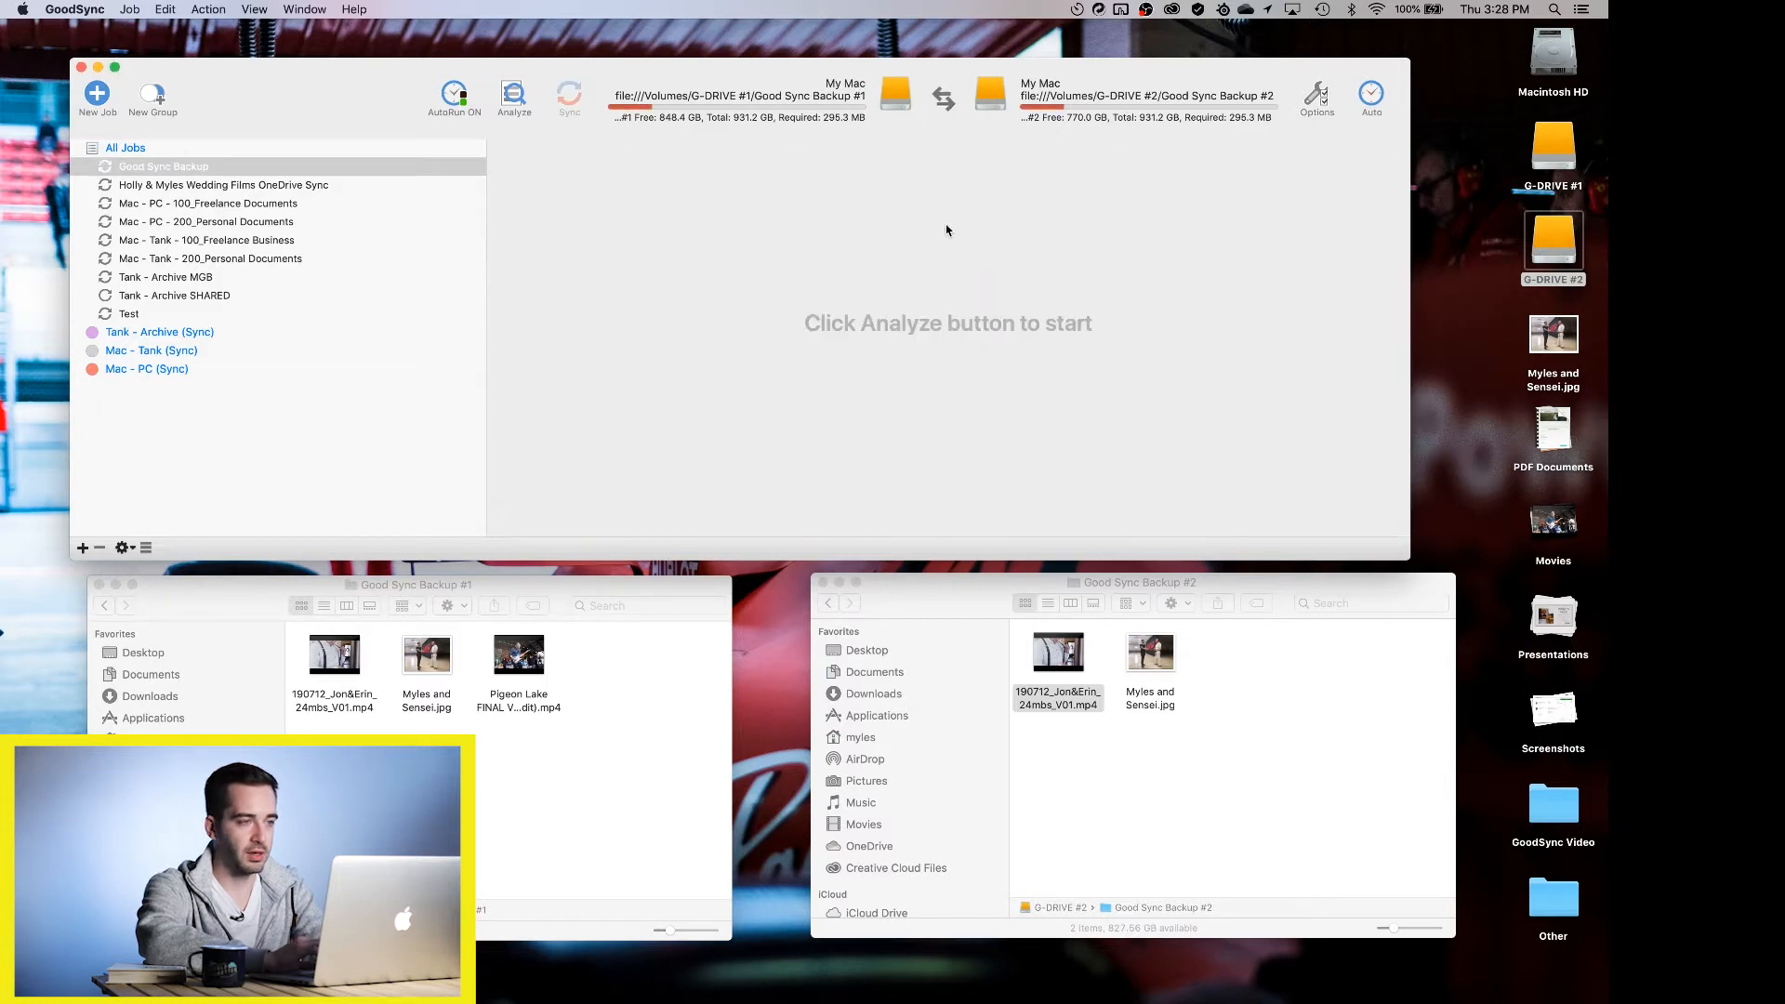
Analyze the two-way Good Sync Backup job, sync the pending deletion, and bring up the Good Sync Backup #1 folder
left_click(512, 97)
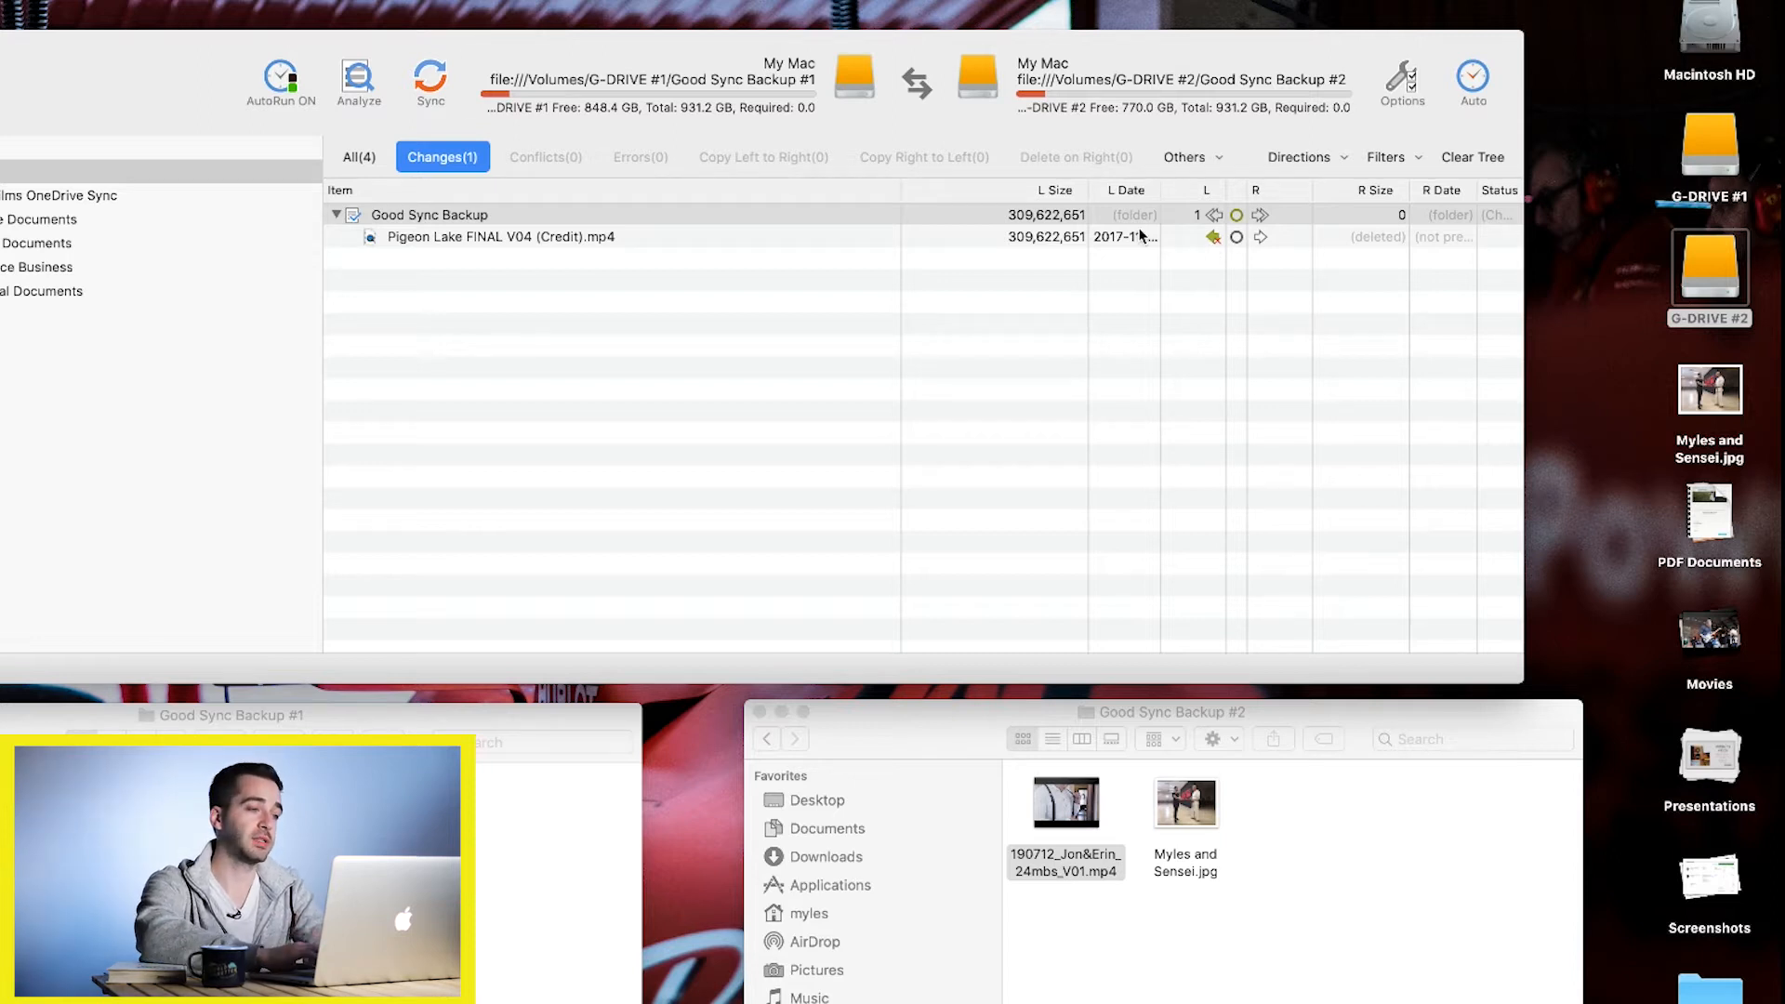
left_click(434, 93)
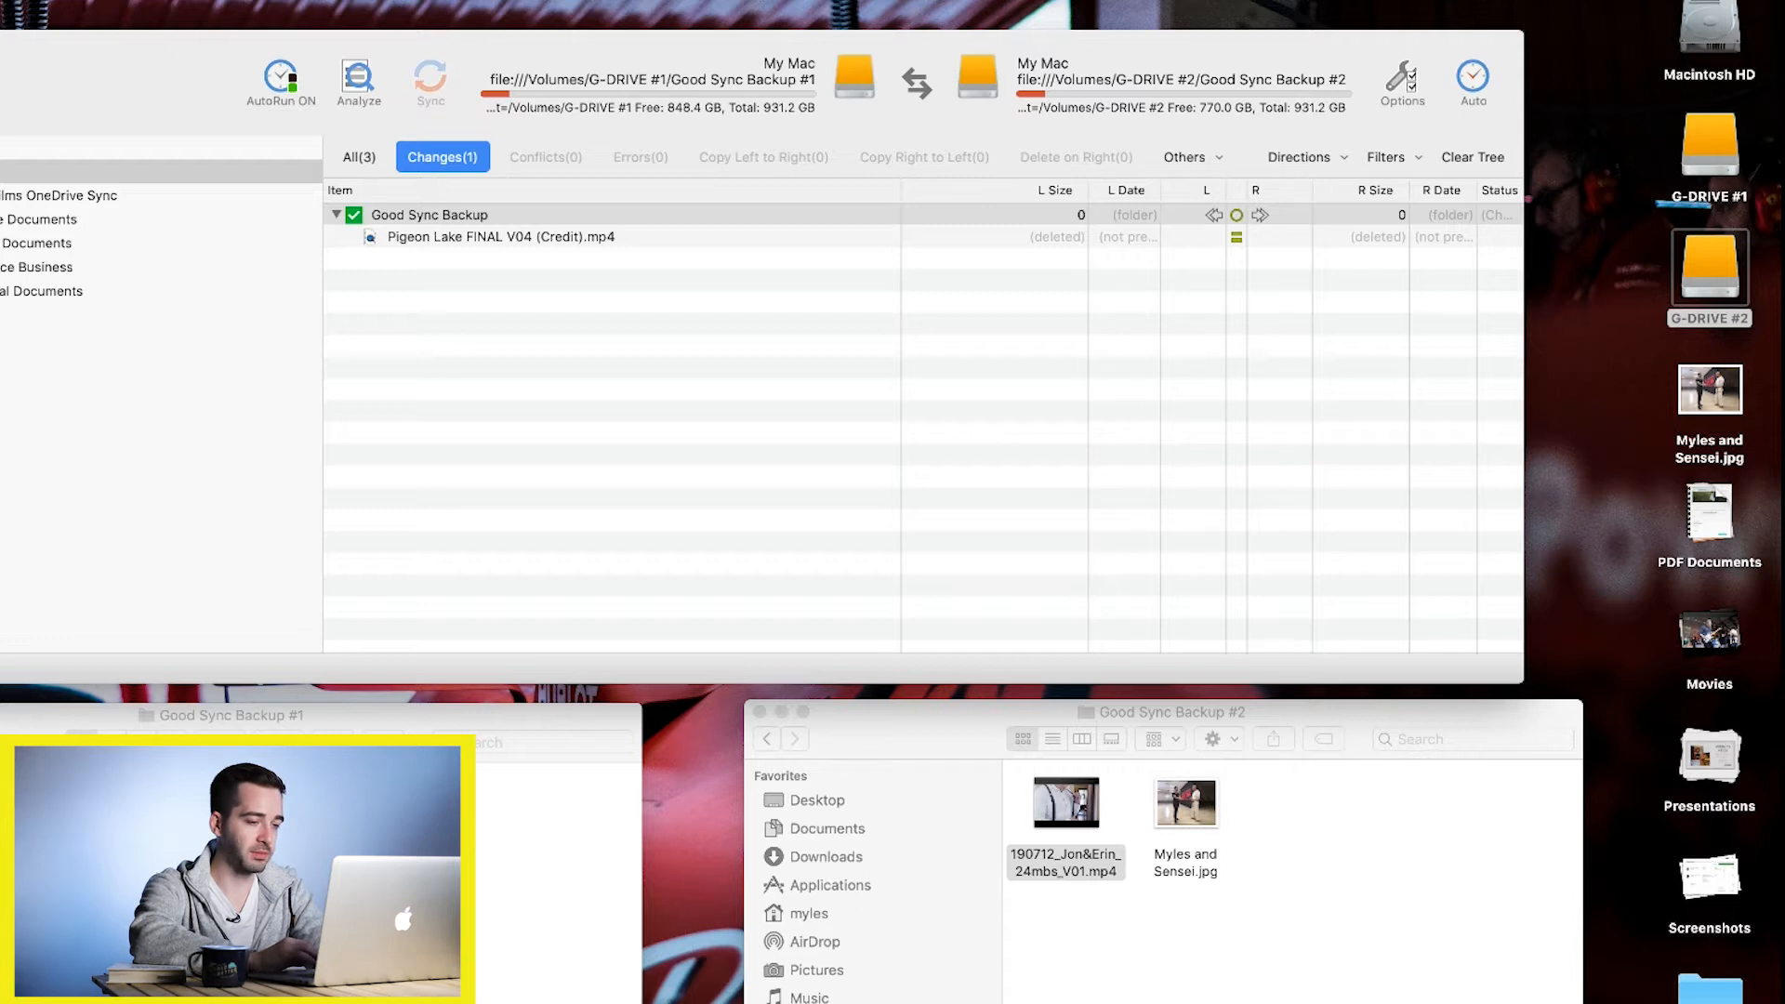
left_click(307, 855)
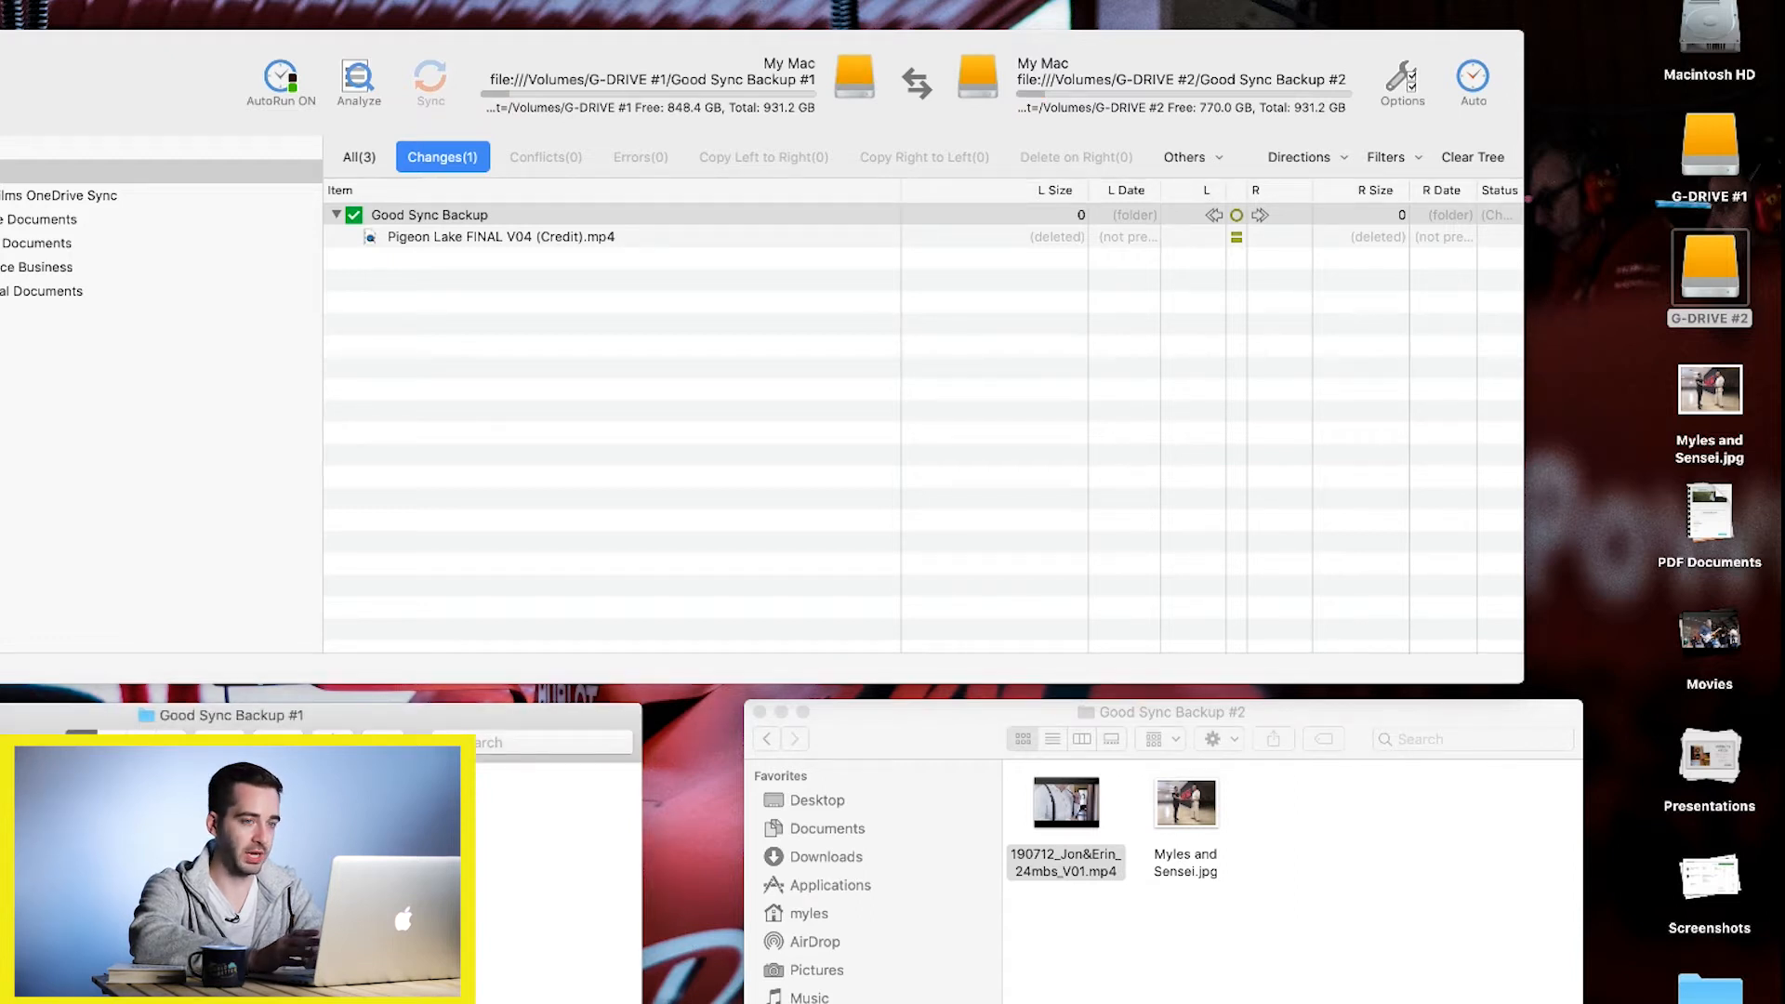